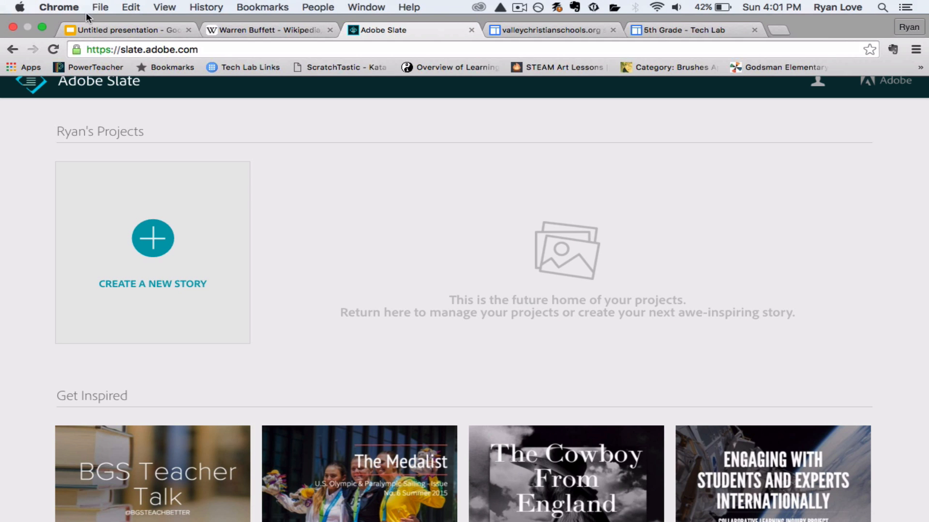
Switch to Word and review the column requirements on both pages of Theme Park Brochure Skeleton.doc
click(39, 29)
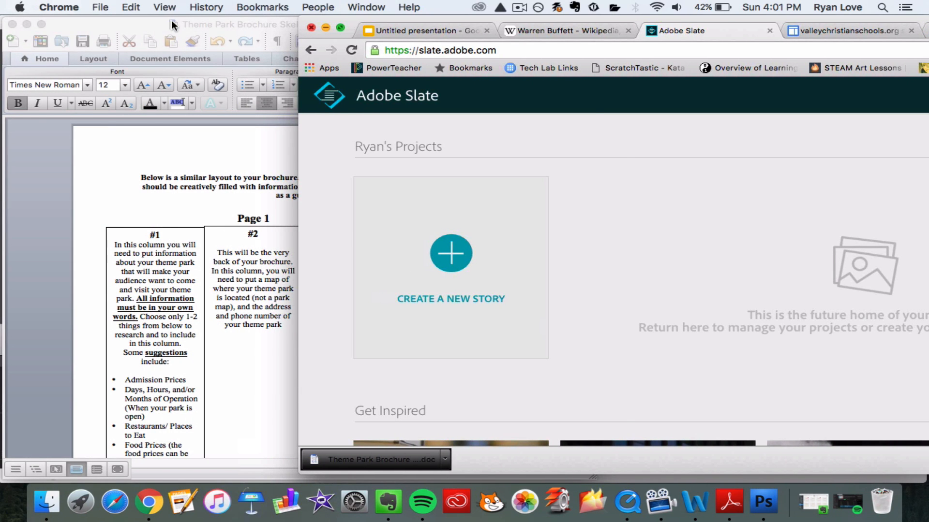
click(173, 25)
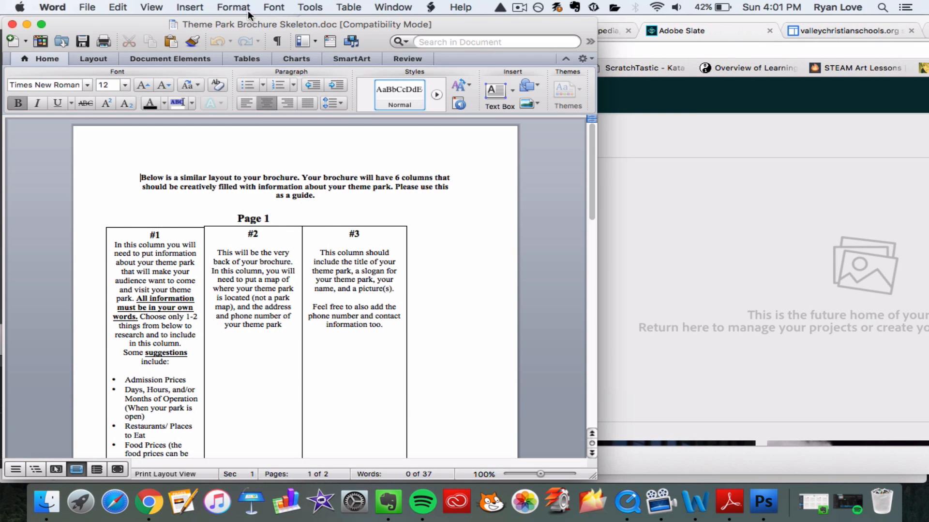
scroll(207, 193, down, 10)
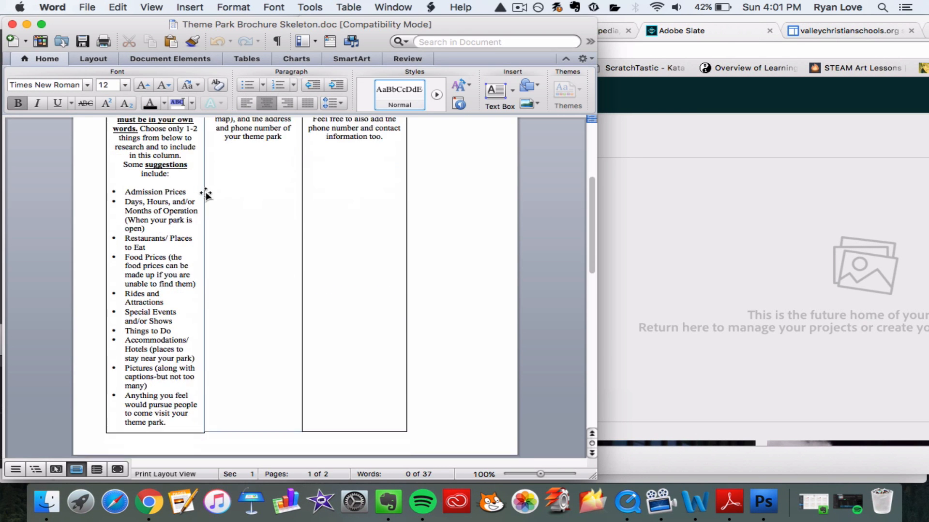
scroll(267, 189, down, 9)
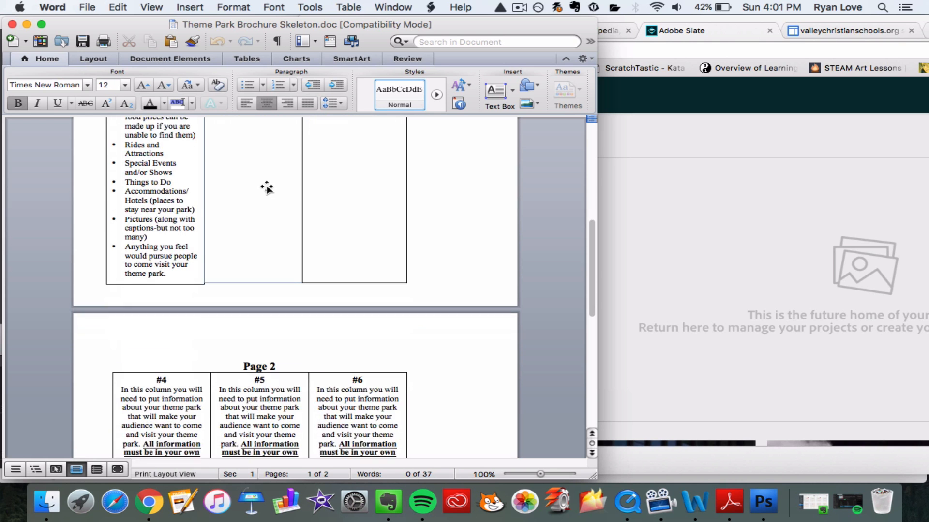
scroll(266, 188, down, 11)
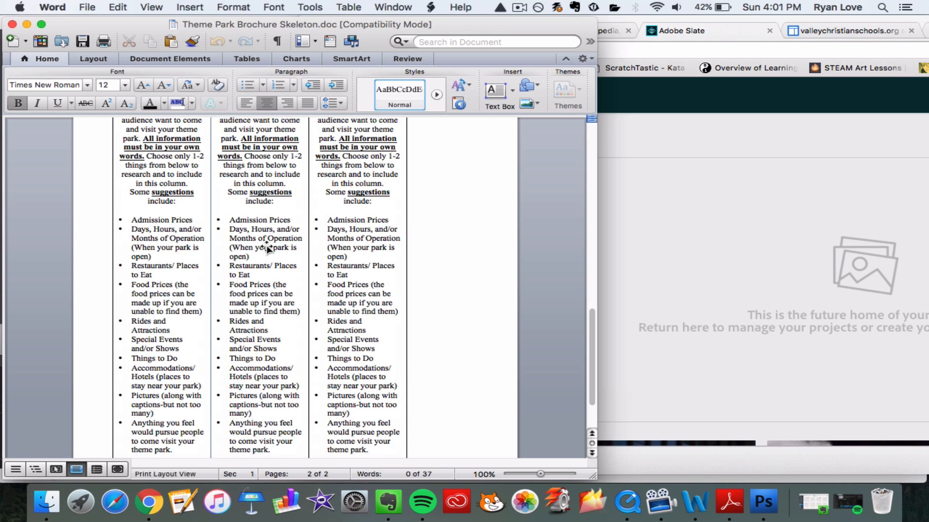
scroll(266, 245, up, 14)
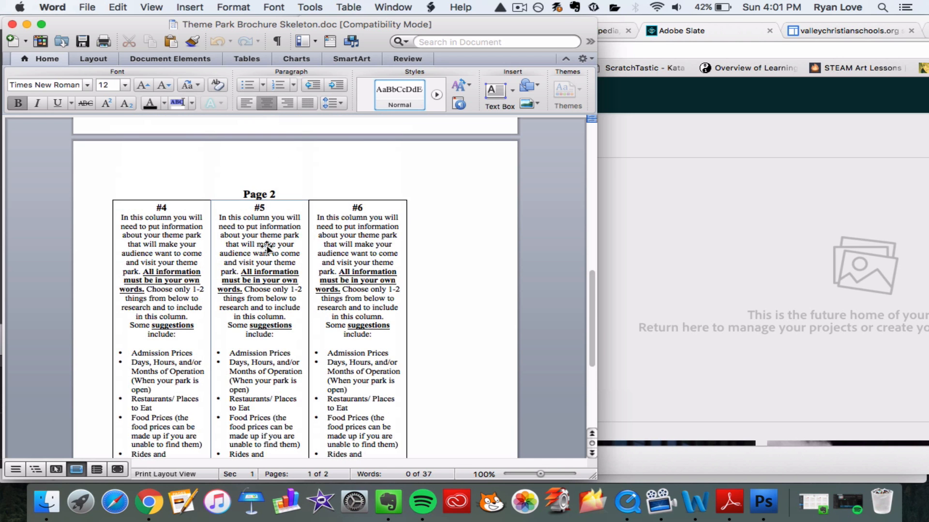
scroll(267, 248, up, 15)
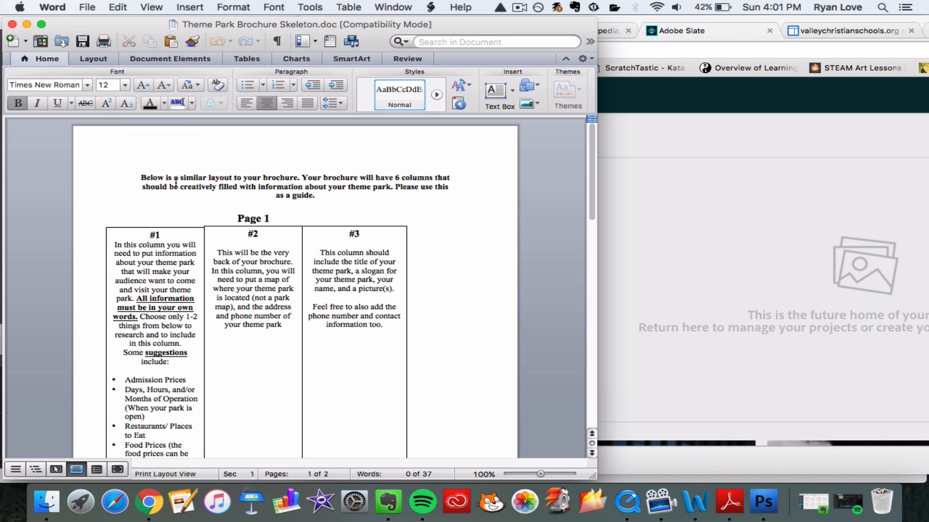
Switch back to Adobe Slate in Chrome and create a new story
drag(653, 19, 549, 21)
click(236, 28)
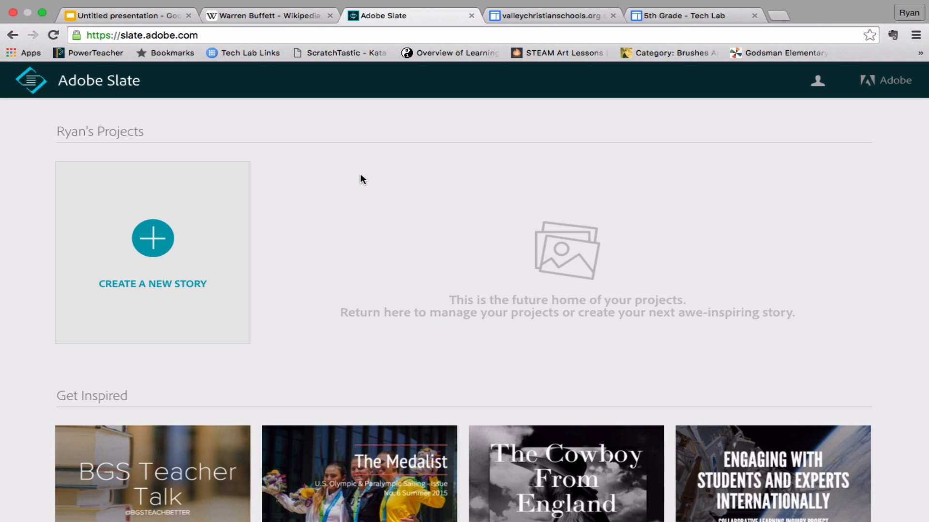
click(146, 246)
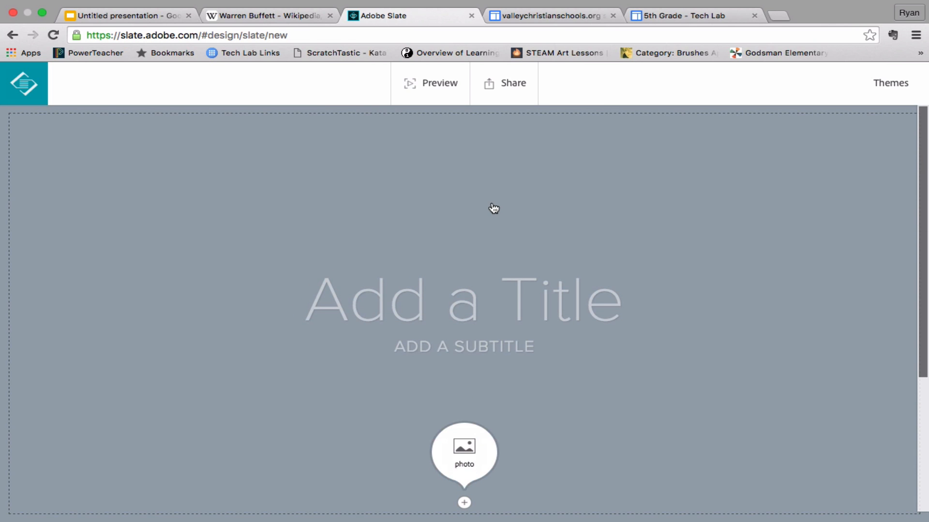
Enter "Six Flags" as the story's title
click(498, 299)
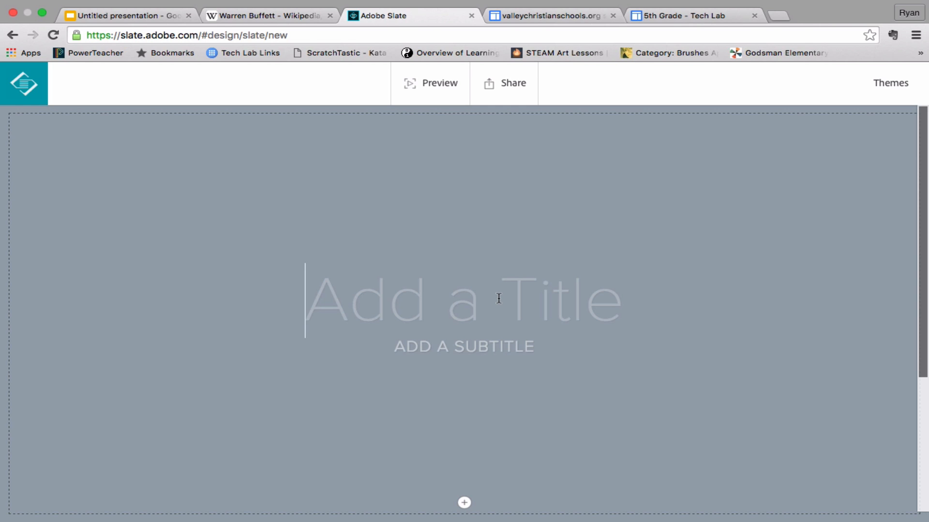
text(6)
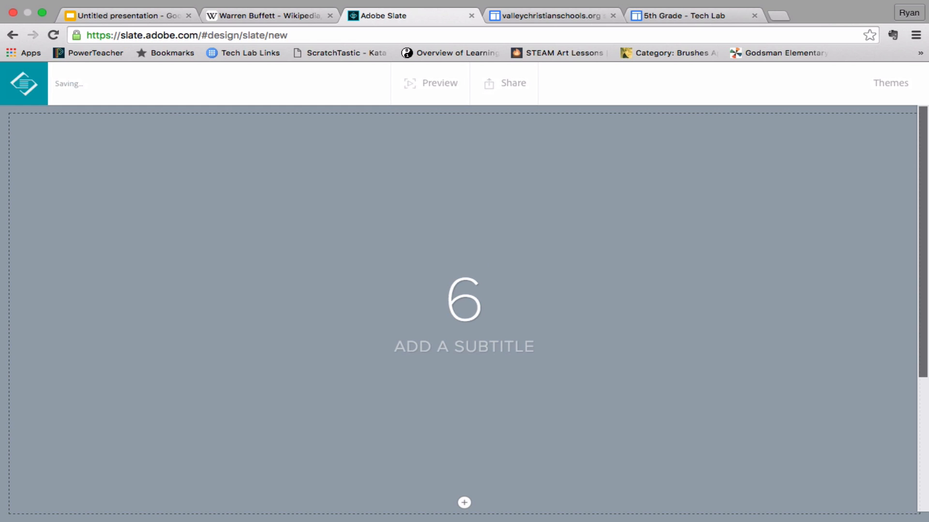
text(f)
key(BackSpace)
text(FI)
key(BackSpace)
key(BackSpace)
key(BackSpace)
key(BackSpace)
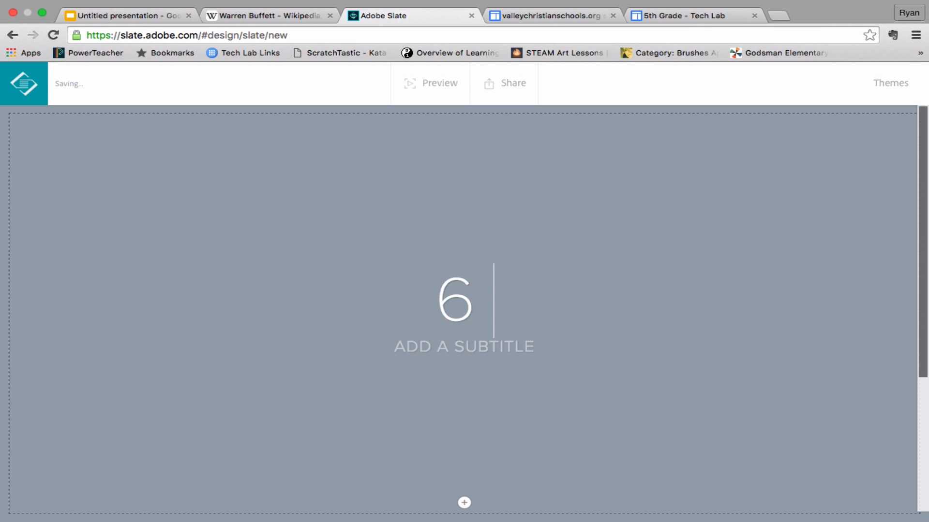
text(Six Flags)
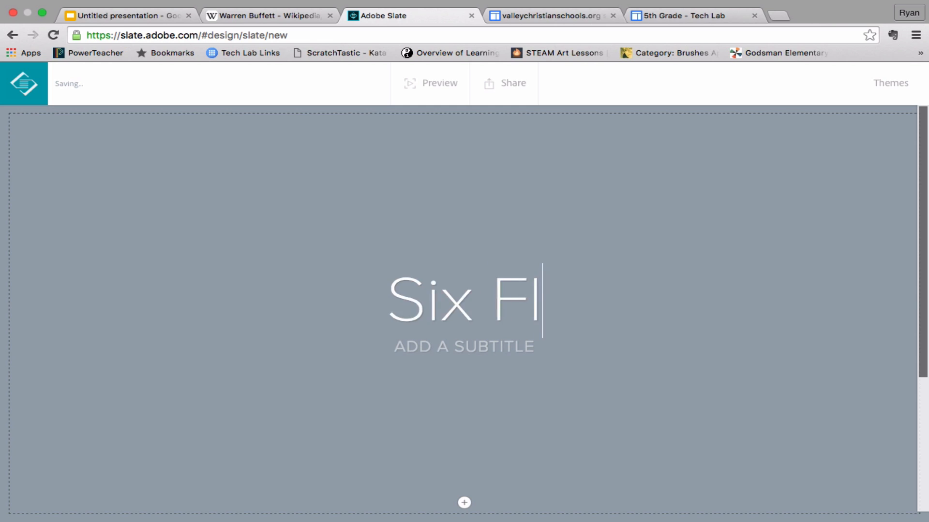
Enter "GREAT AMERICA" as the subtitle under the story's title
click(477, 347)
text(GREAT)
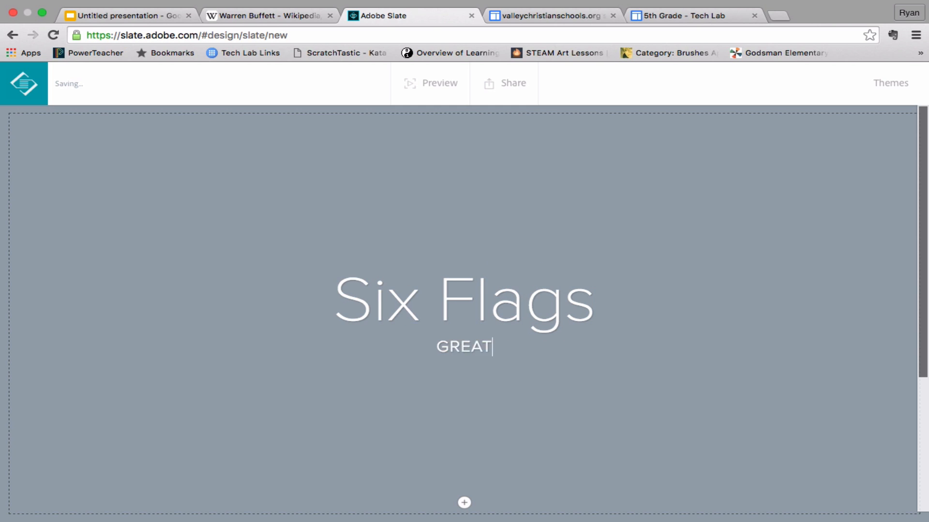
key(BackSpace)
key(BackSpace)
text(AT )
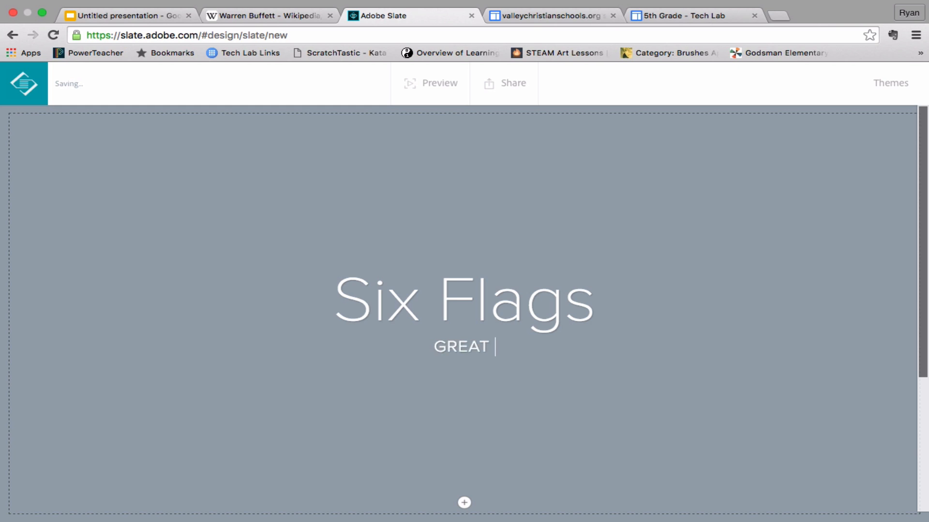
text(AMERICA)
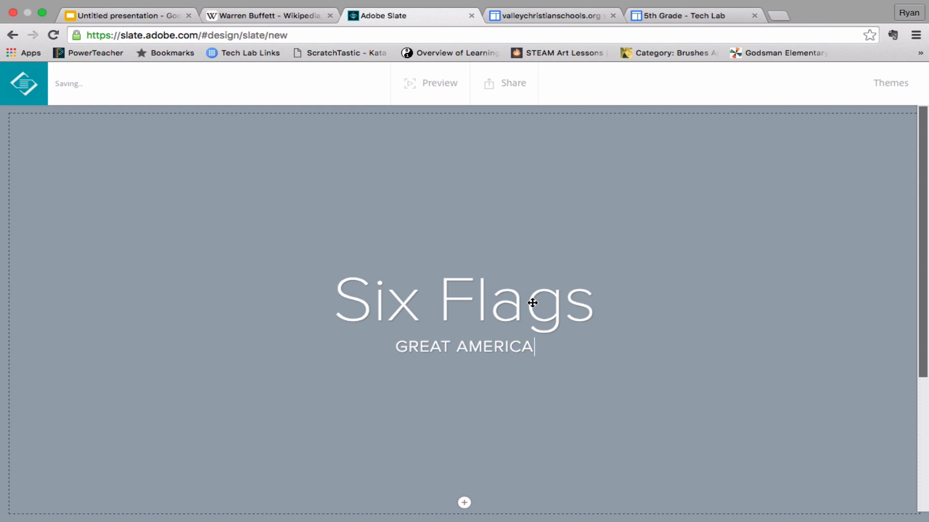
Start adding a photo to the title section and search Creative Commons images for "six flags"
click(464, 504)
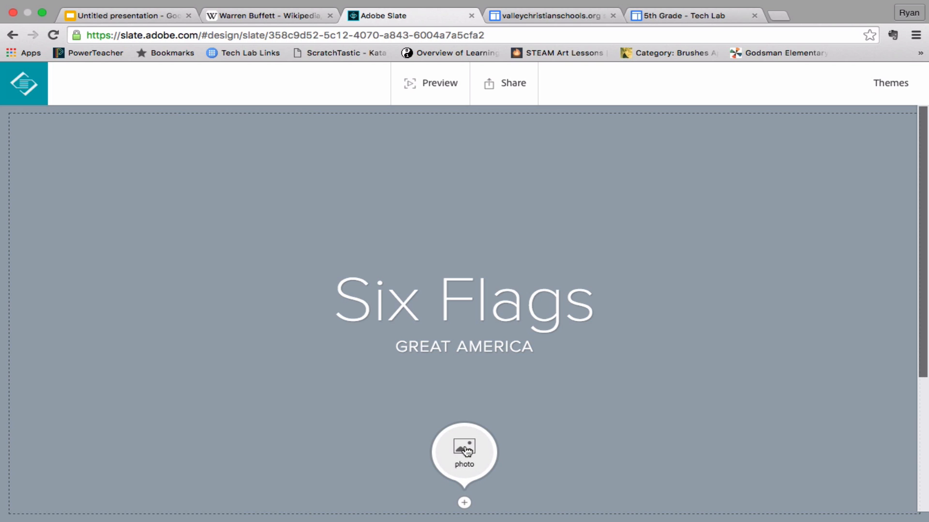
click(465, 449)
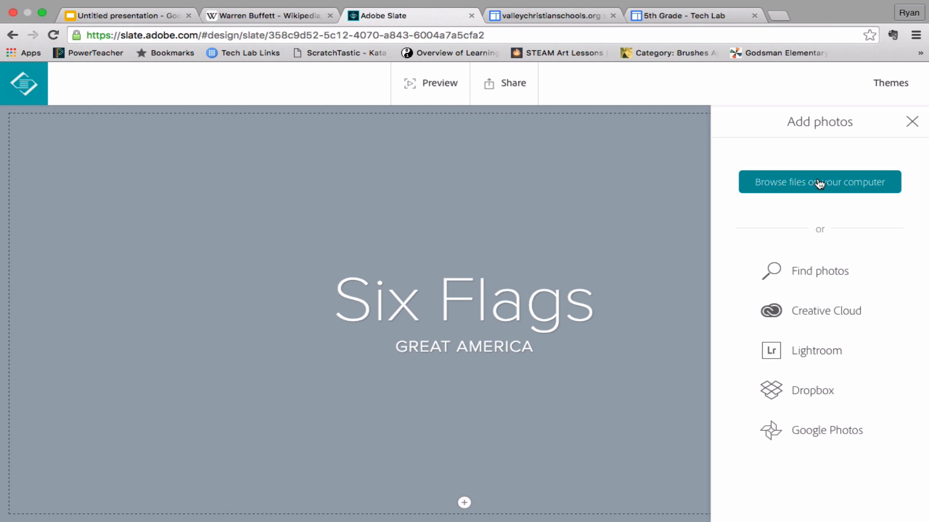
click(809, 268)
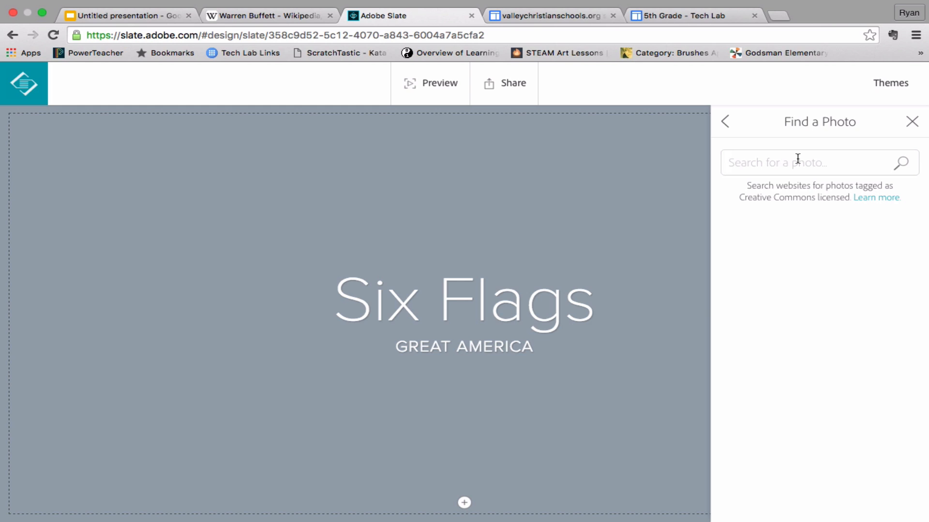
text(six flags)
key(Return)
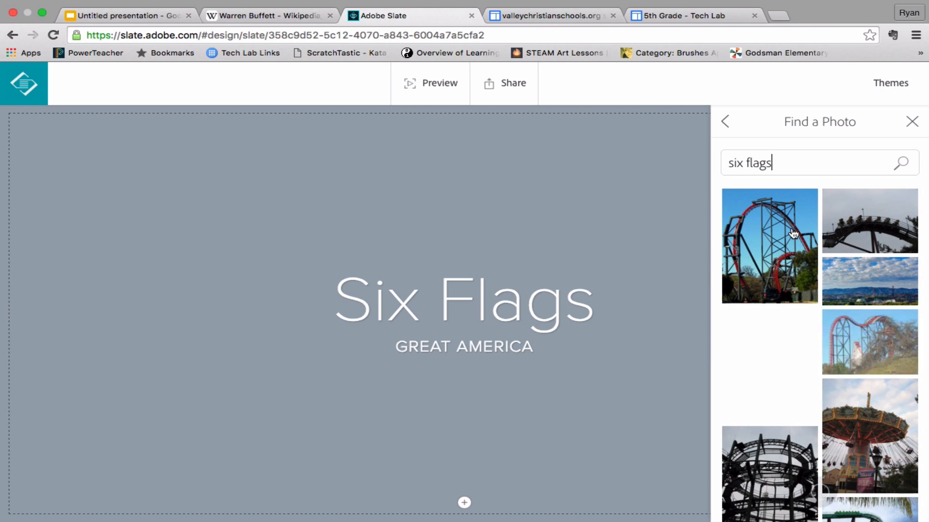
Use the photo of the red looping roller coaster with green cars as the title section's background
scroll(790, 234, down, 3)
scroll(790, 234, down, 5)
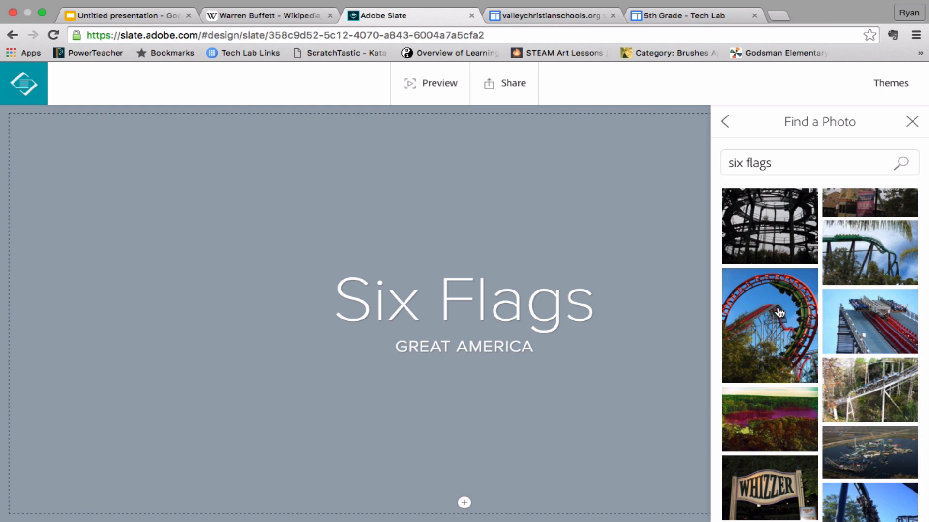
click(779, 312)
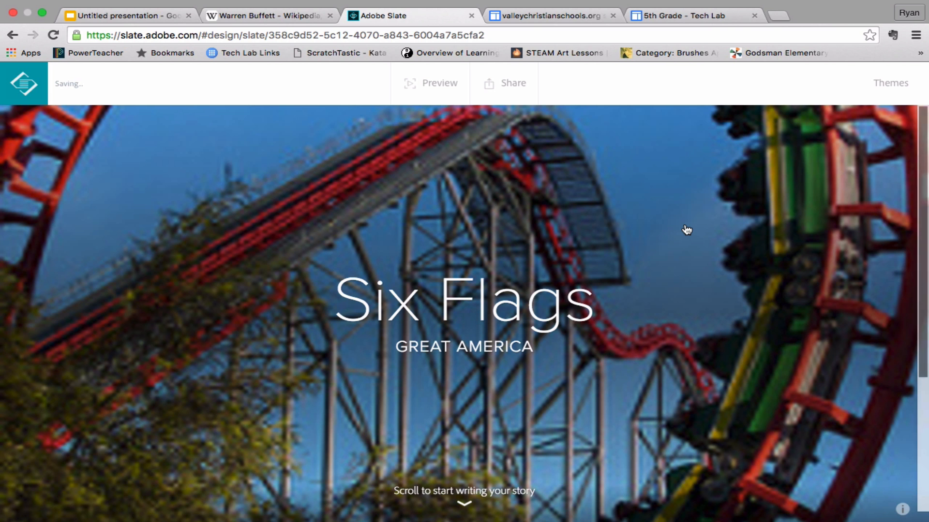
Try the Vintage theme on the story and switch back to Crisp
scroll(686, 229, down, 5)
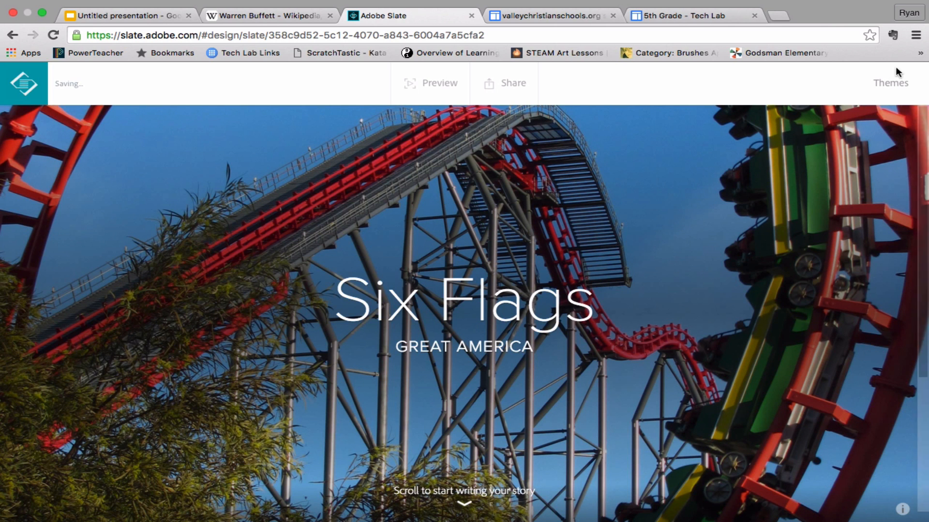
scroll(889, 85, down, 1)
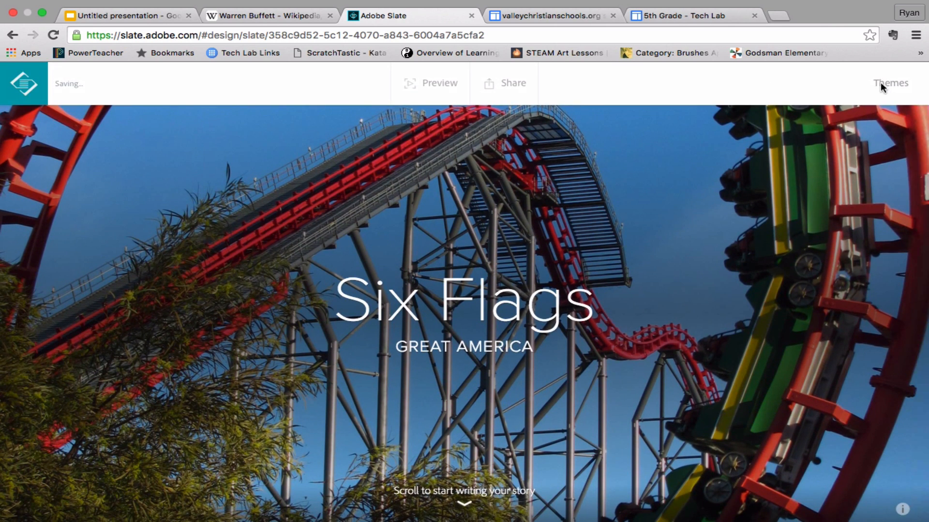
click(881, 84)
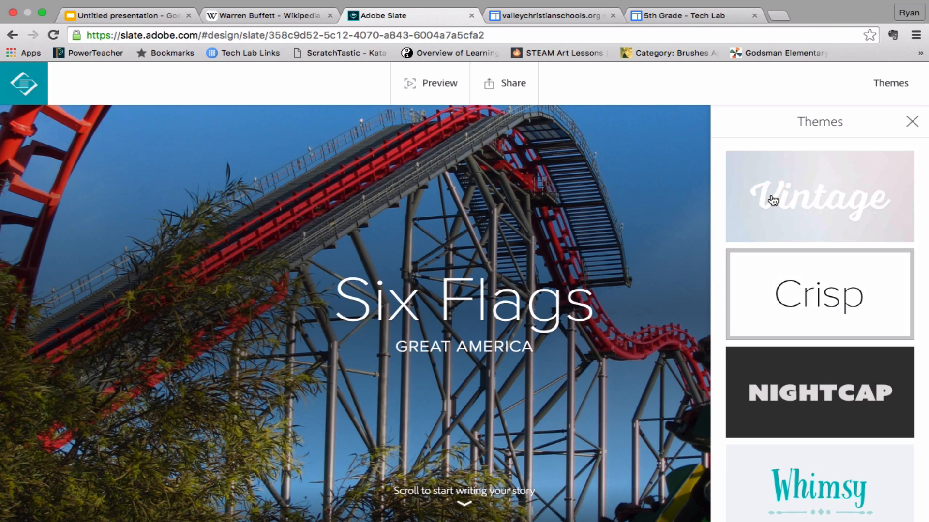
click(794, 193)
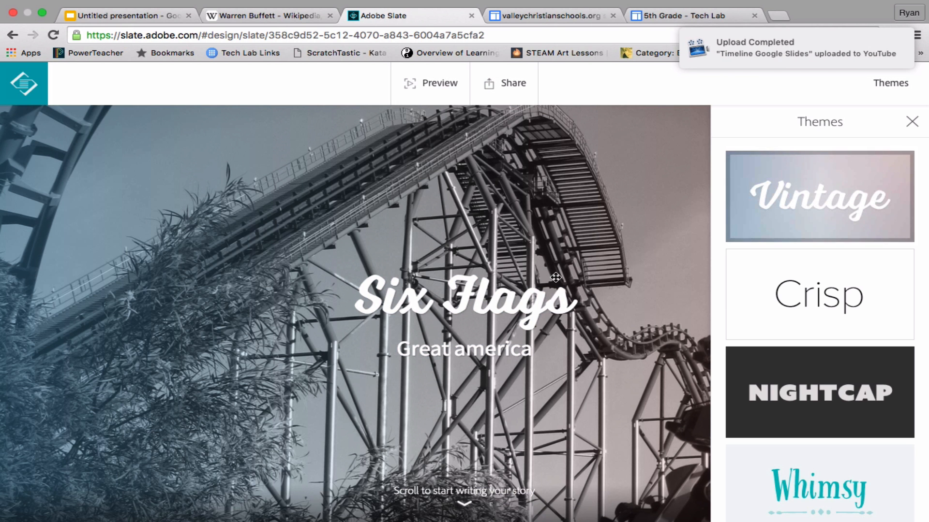
click(829, 296)
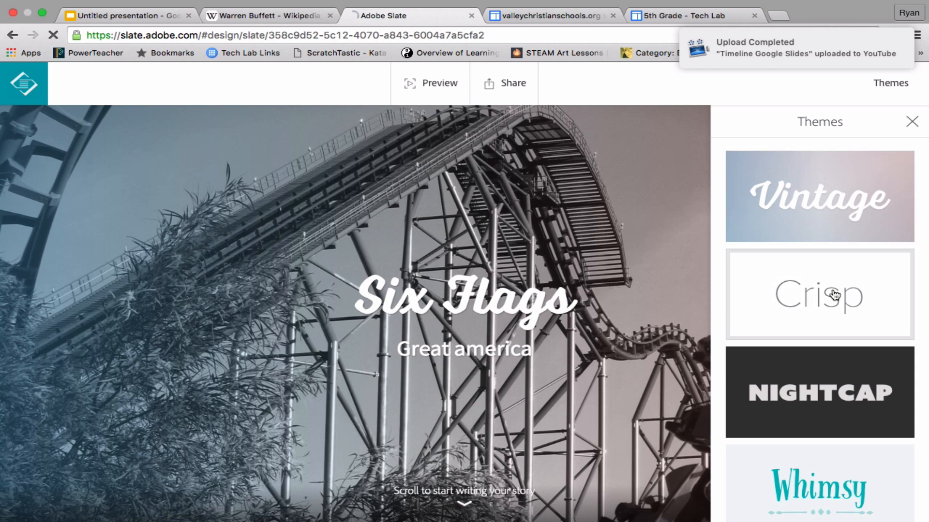
Try the Nightcap, Whimsy and Luca themes on the story and return to the Crisp theme
scroll(774, 243, down, 3)
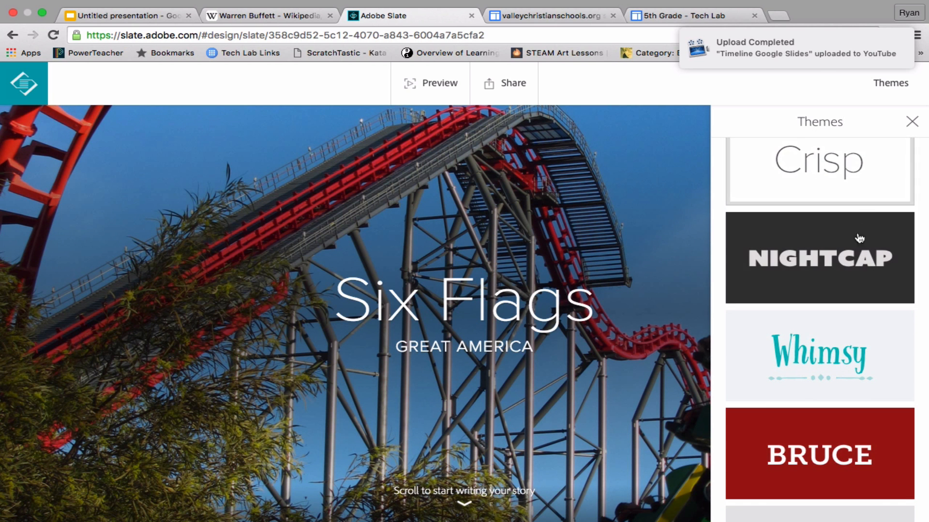
click(852, 261)
scroll(853, 261, down, 2)
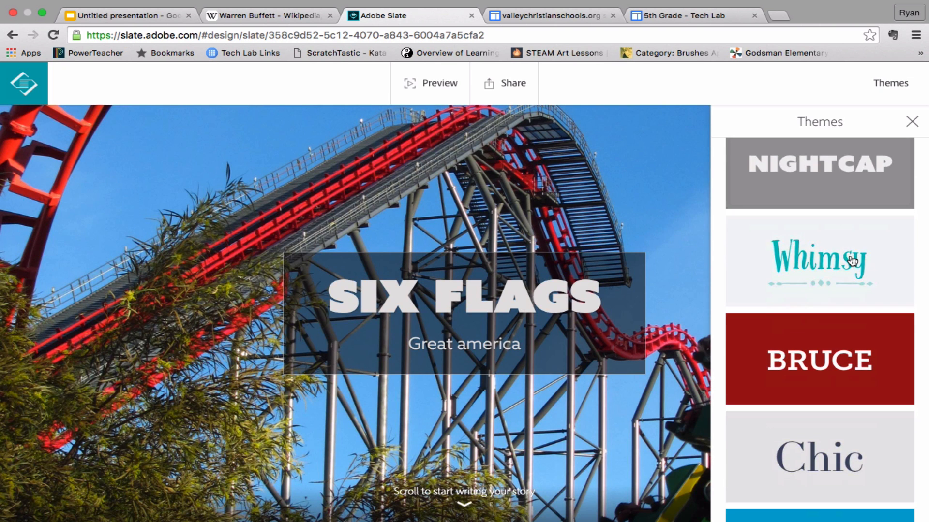
click(852, 261)
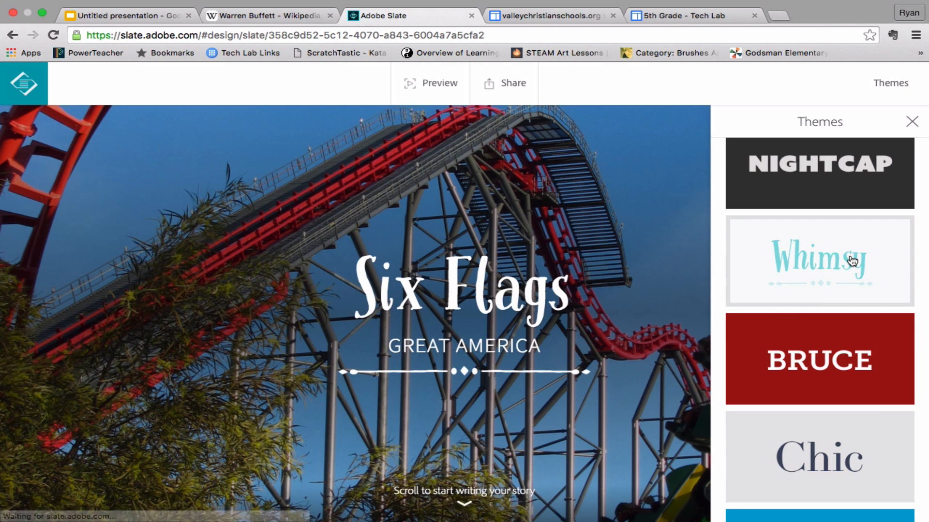
scroll(852, 261, down, 3)
scroll(853, 262, down, 8)
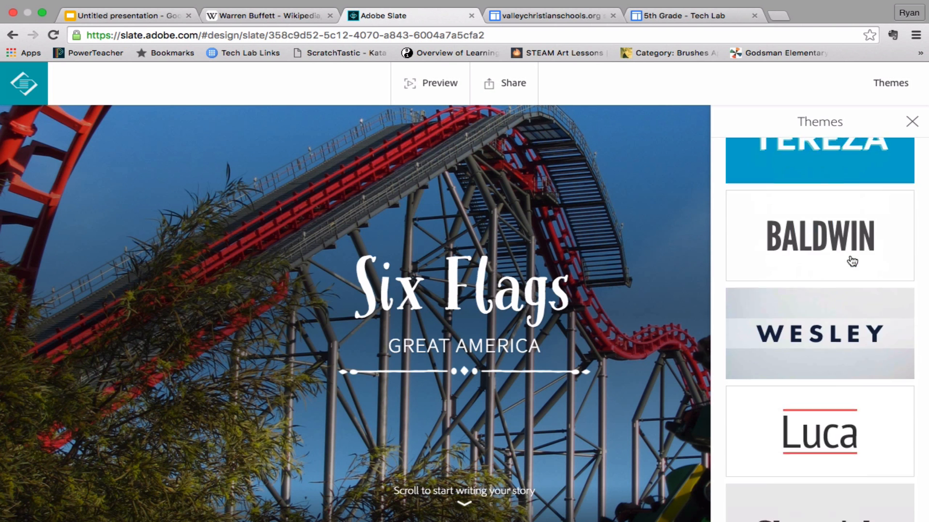
click(835, 347)
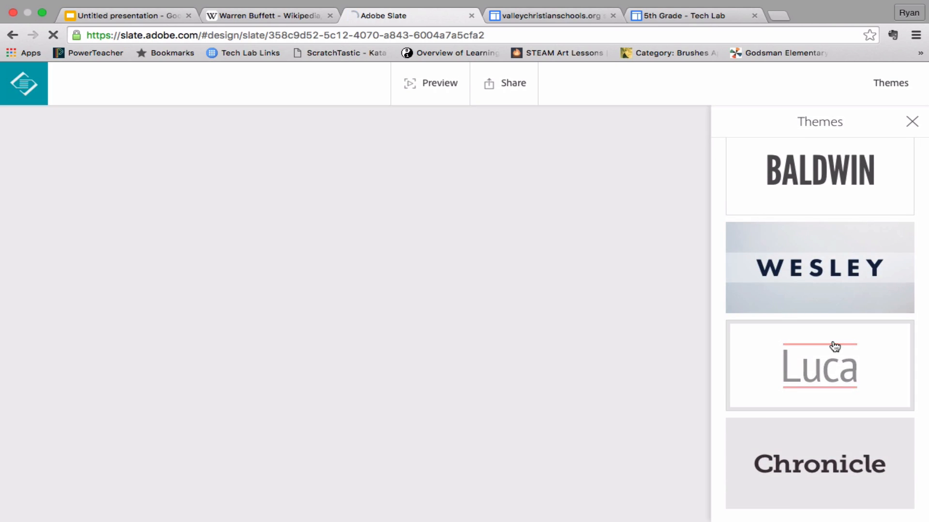
scroll(834, 347, down, 5)
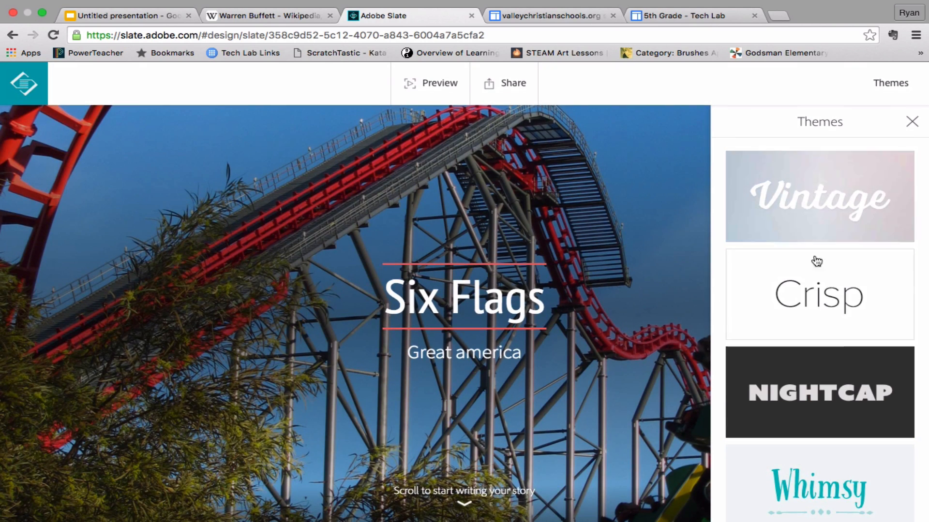
click(830, 301)
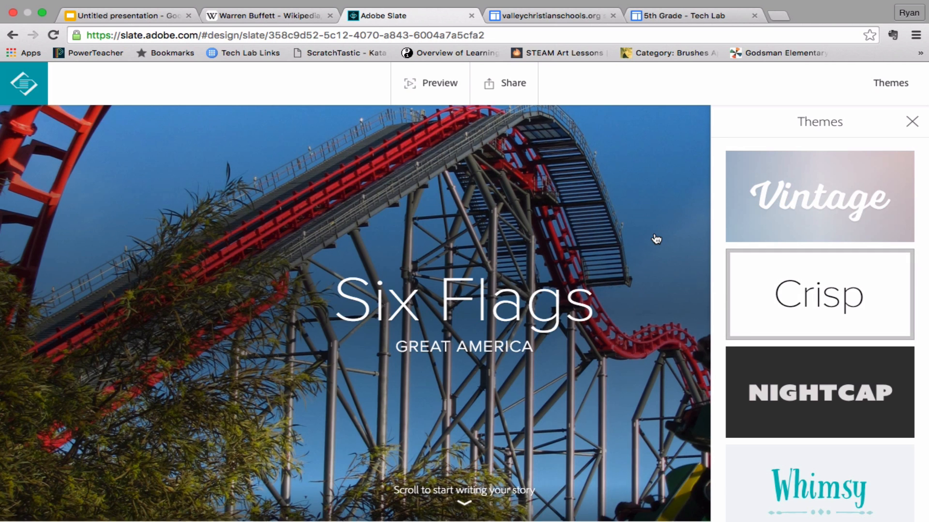
Add a text block below the title section reading "Hour of operation"
scroll(657, 238, down, 2)
scroll(656, 239, down, 3)
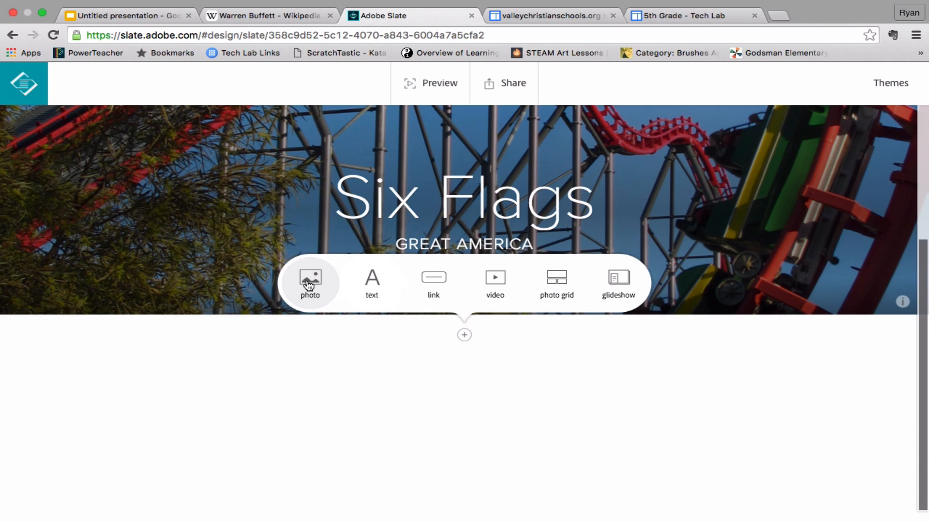
click(371, 288)
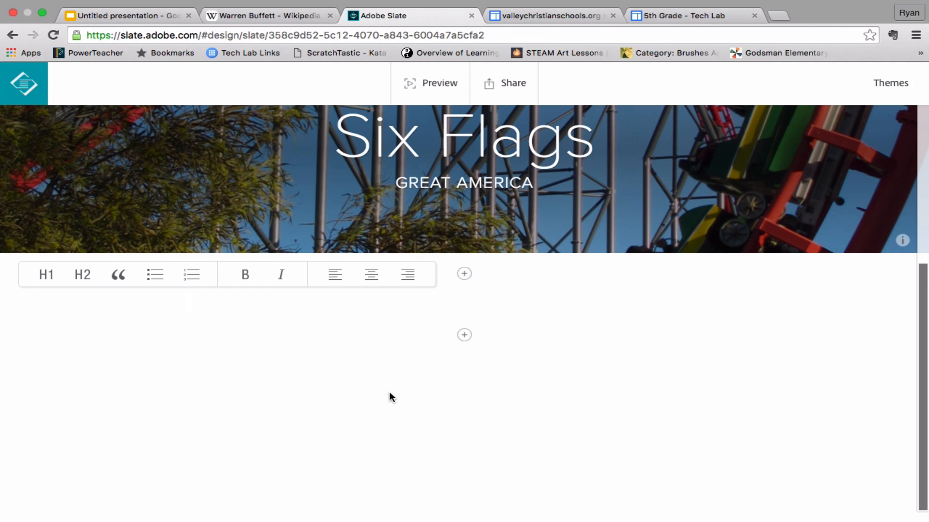
text(Ho)
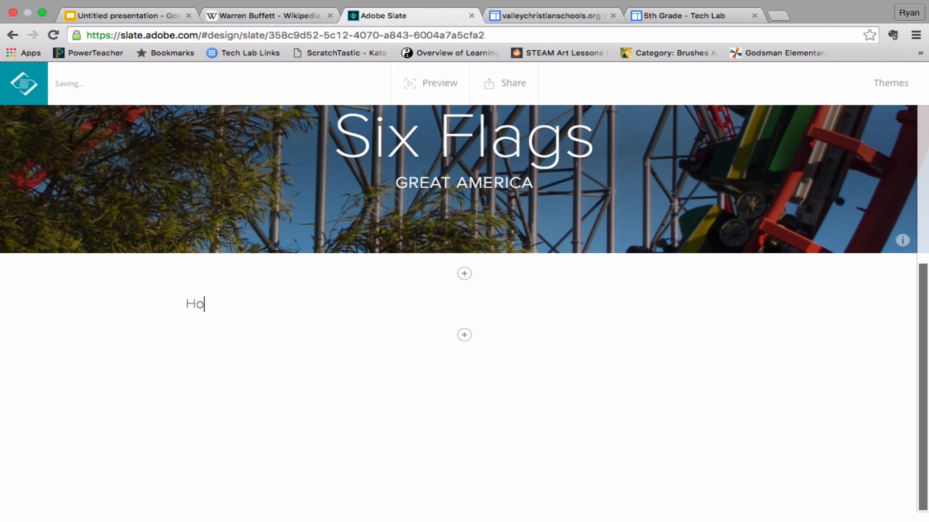
text(ur of operation)
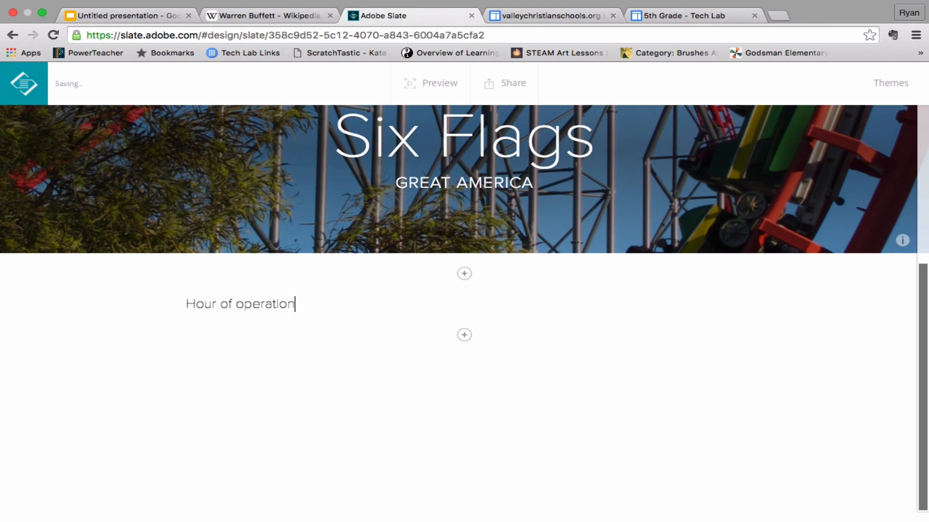
Try the H2 and quote styles on the "Hour of operation" text and format it as an H1 heading
drag(298, 306, 182, 303)
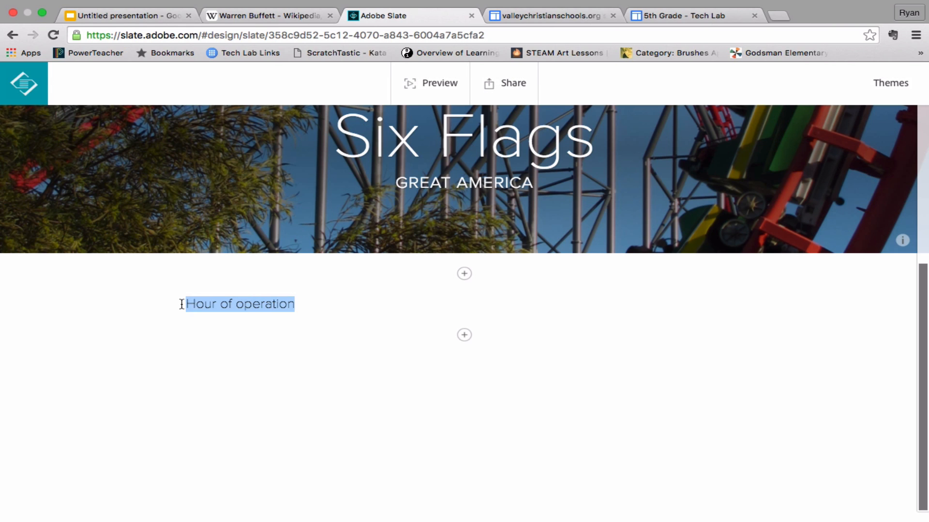
click(195, 303)
triple_click(197, 304)
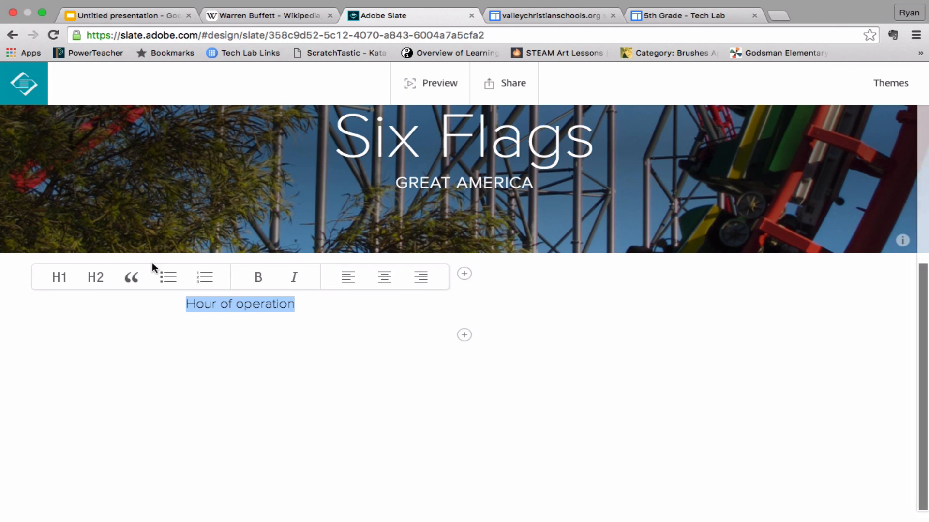
click(96, 285)
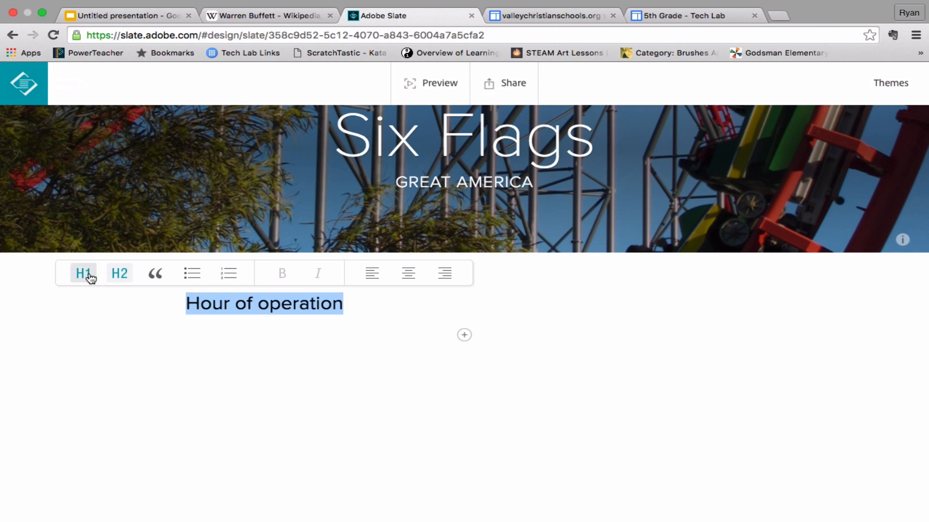
click(90, 278)
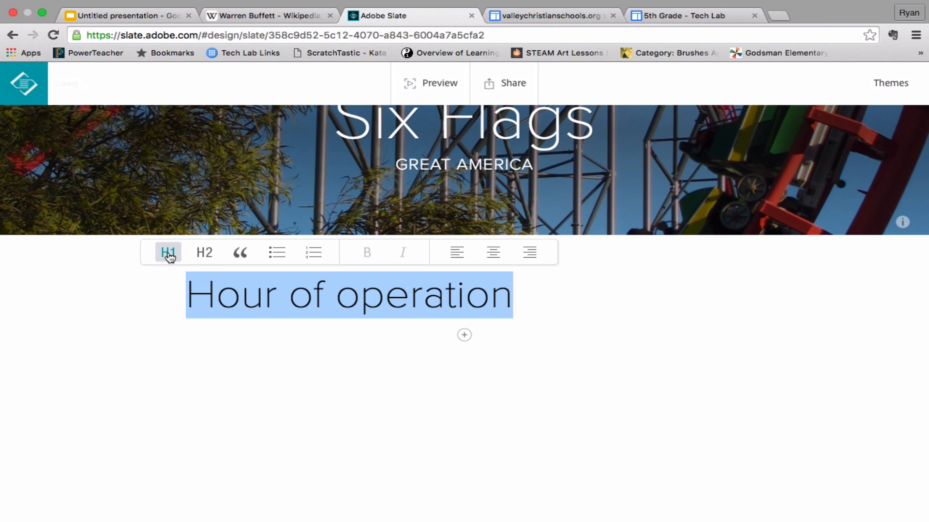
click(205, 254)
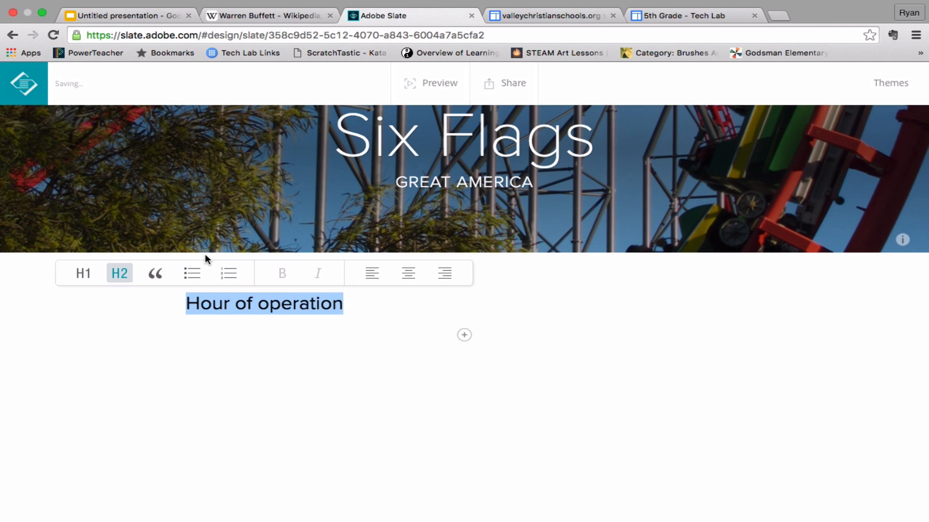
click(159, 278)
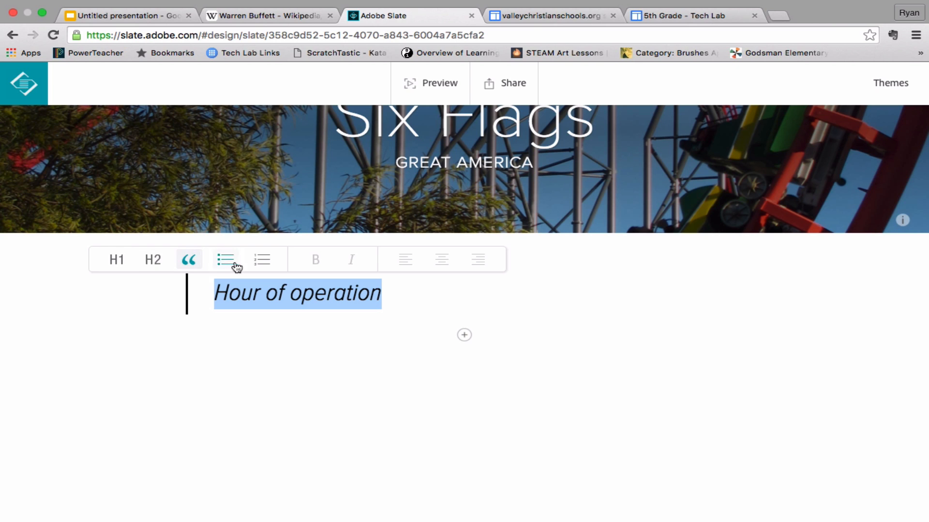
click(117, 259)
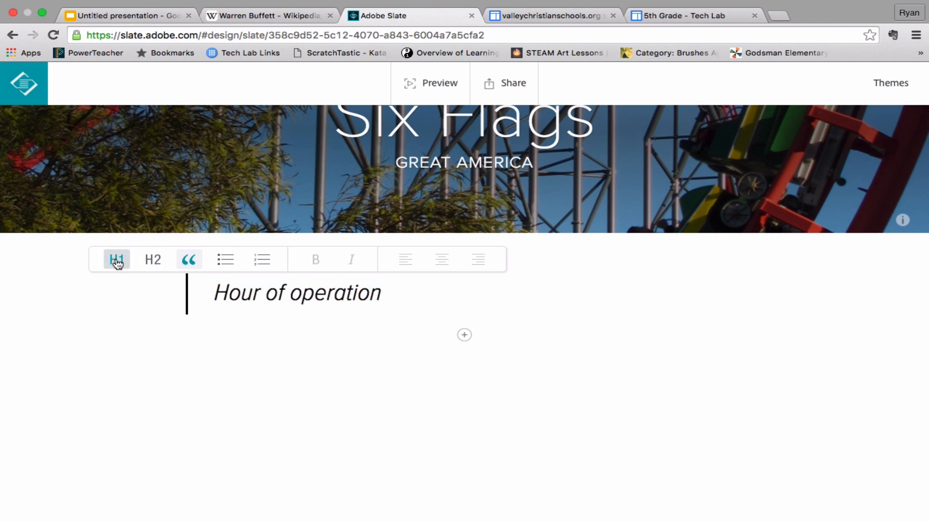
click(547, 291)
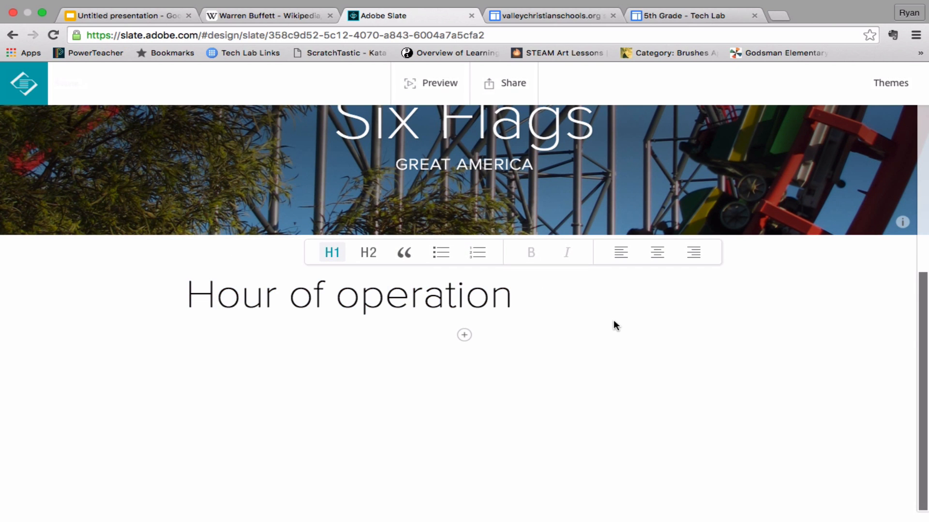
Add the line "Monday-Friday 8:00am-10:00pm" below the "Hour of operation" heading
key(Return)
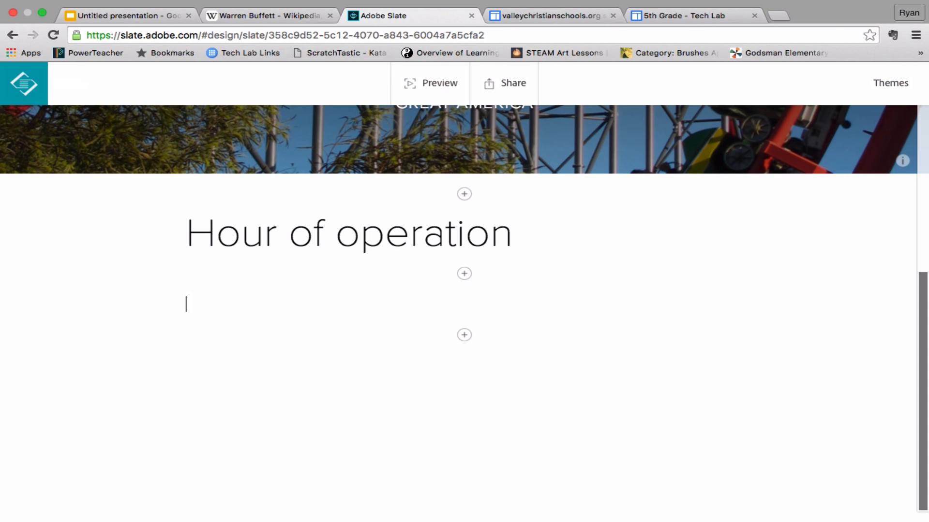
text(Mon)
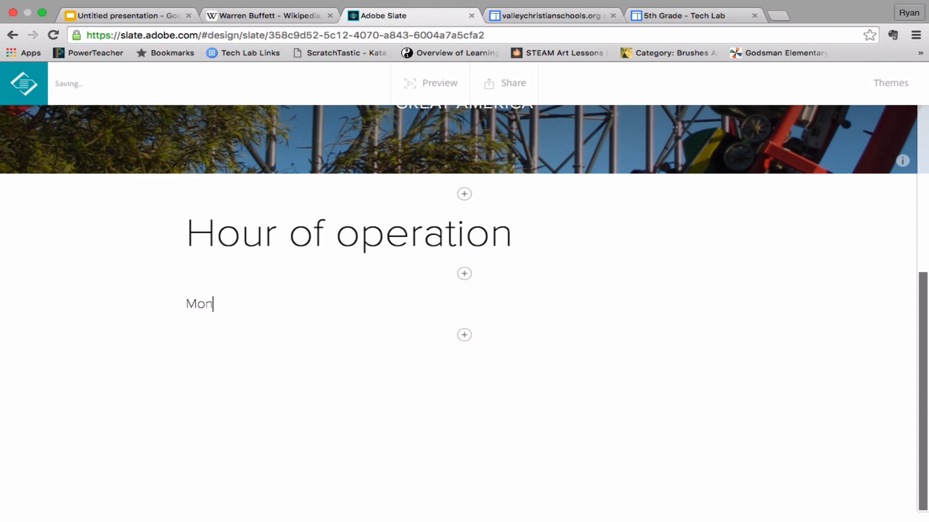
text(day-Friday )
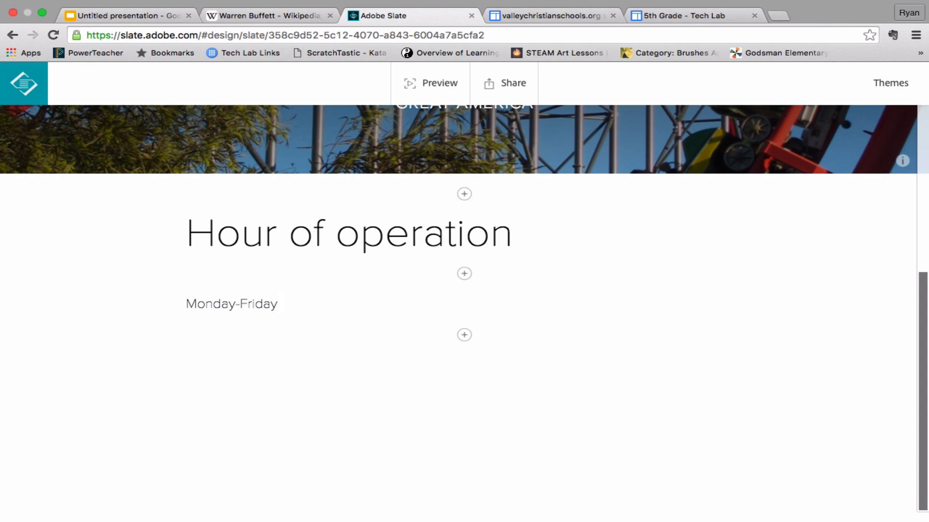
text(8:)
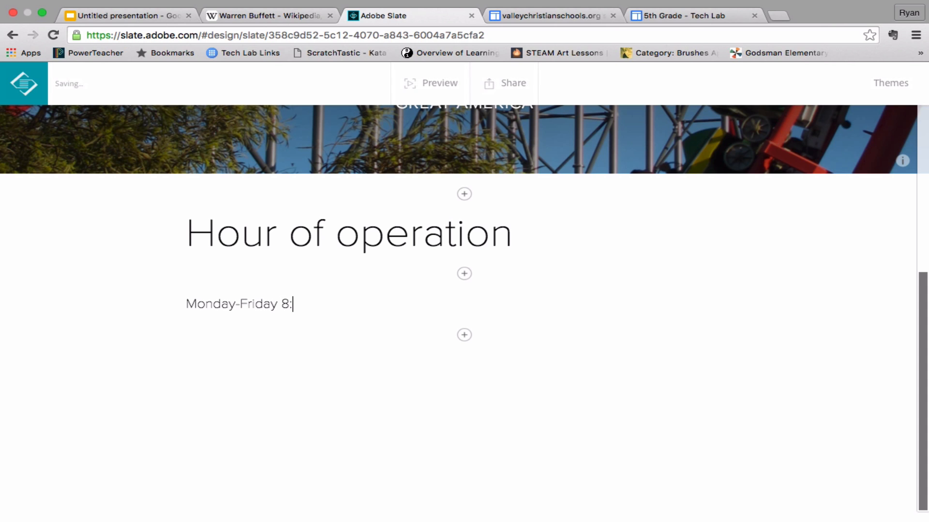
text(00am)
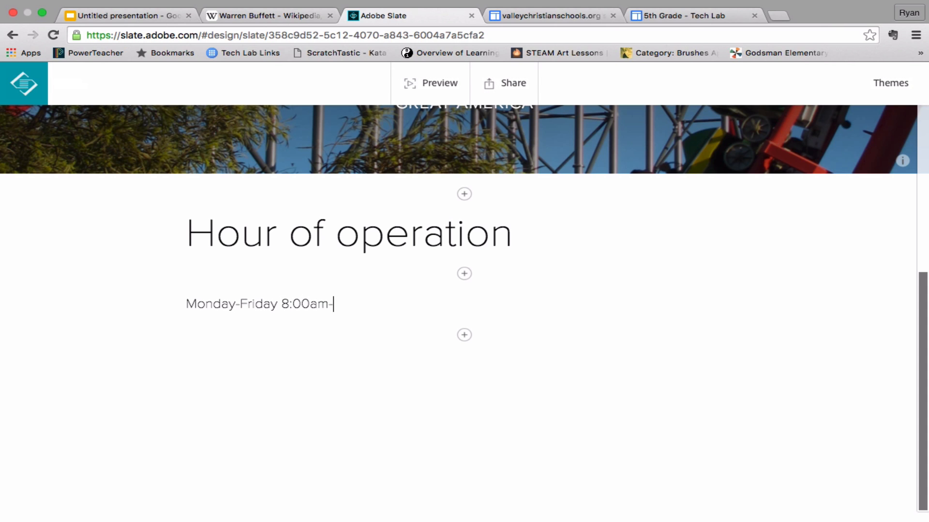
text(-10:00)
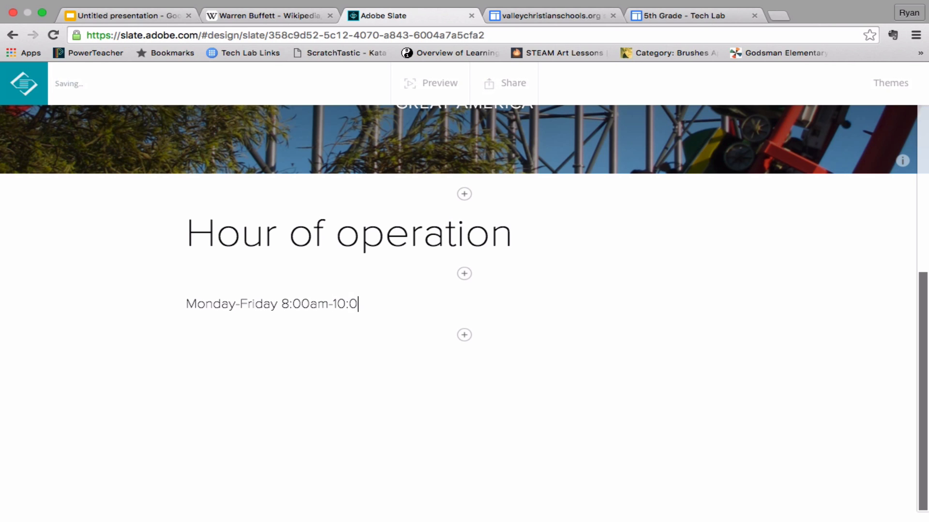
text(pm)
Try the H1 and quote styles on the Monday-Friday hours line and format it as an H2 heading
key(shift+Left)
key(shift+Left)
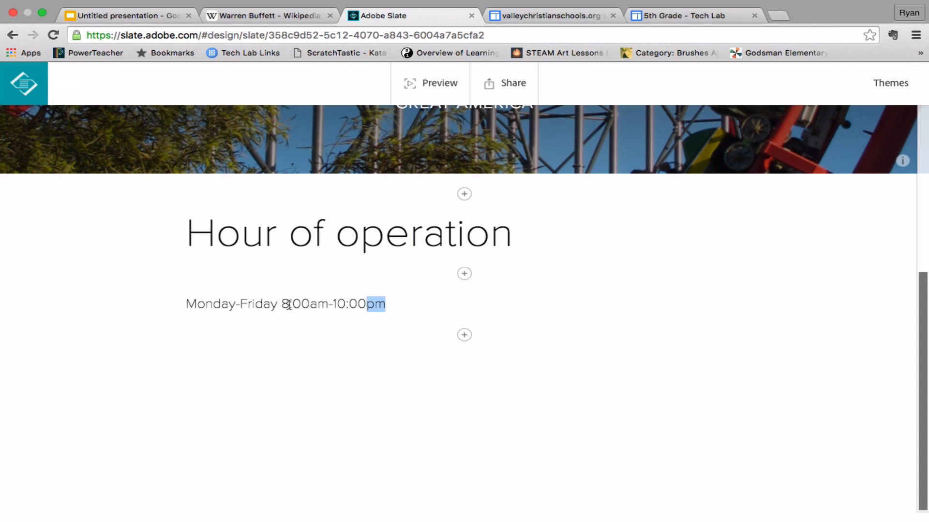
drag(289, 304, 166, 296)
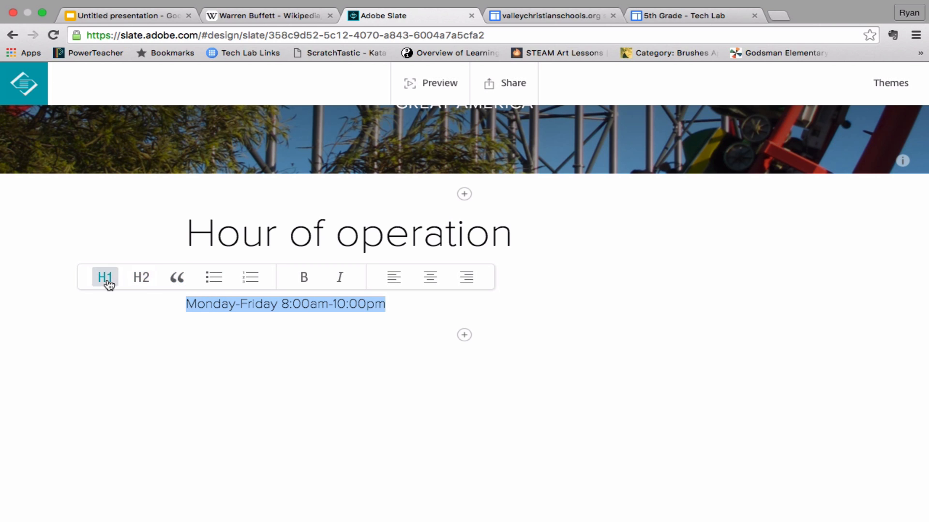
click(106, 278)
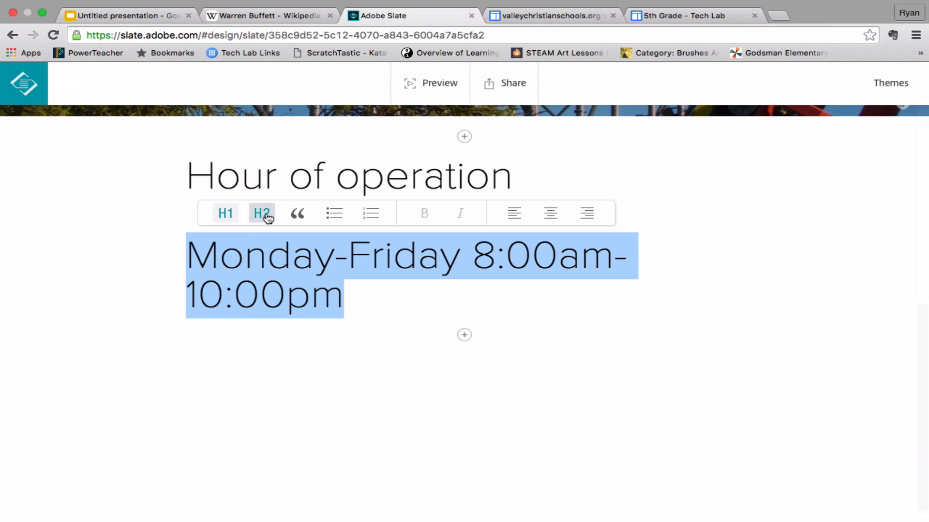
click(262, 213)
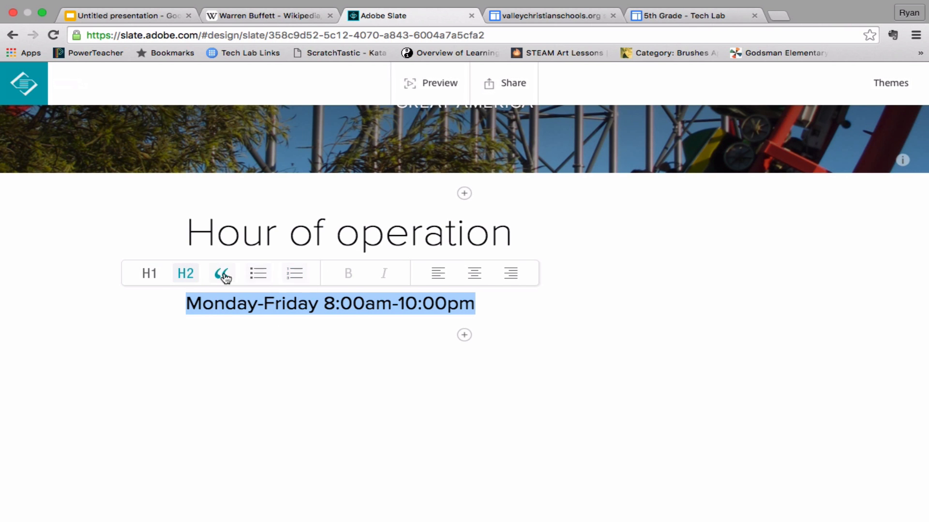
click(225, 277)
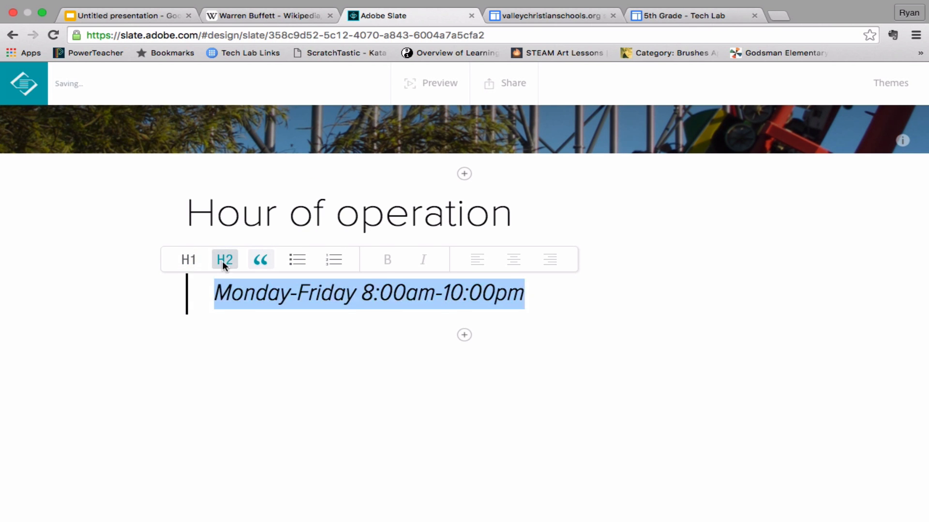
click(222, 260)
click(349, 331)
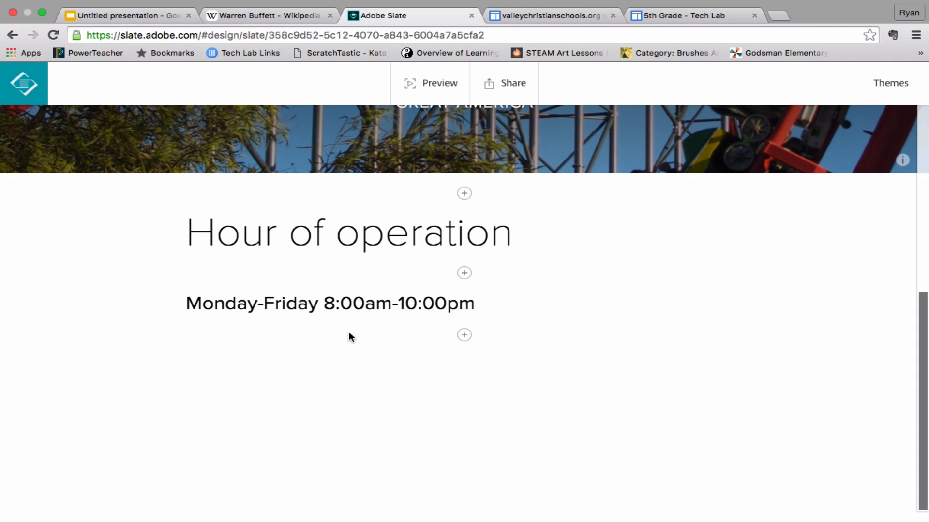
triple_click(262, 305)
click(628, 288)
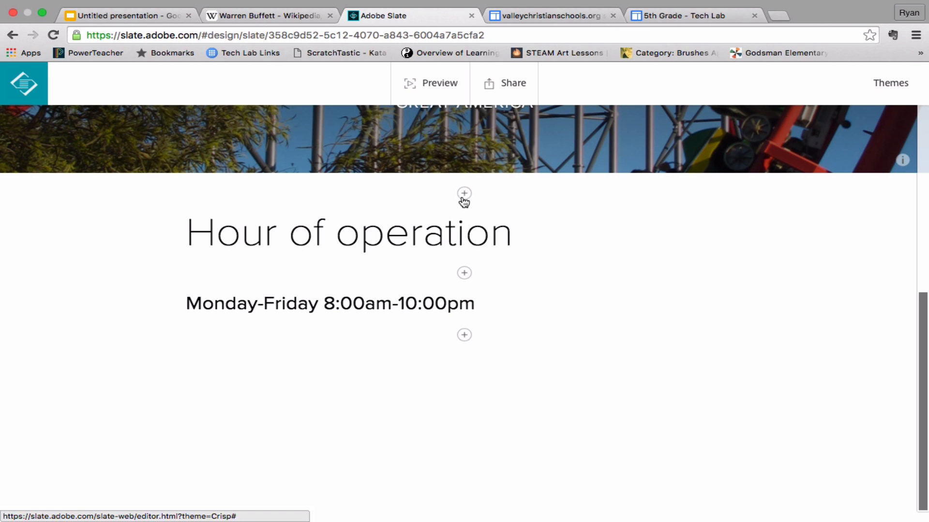
click(465, 335)
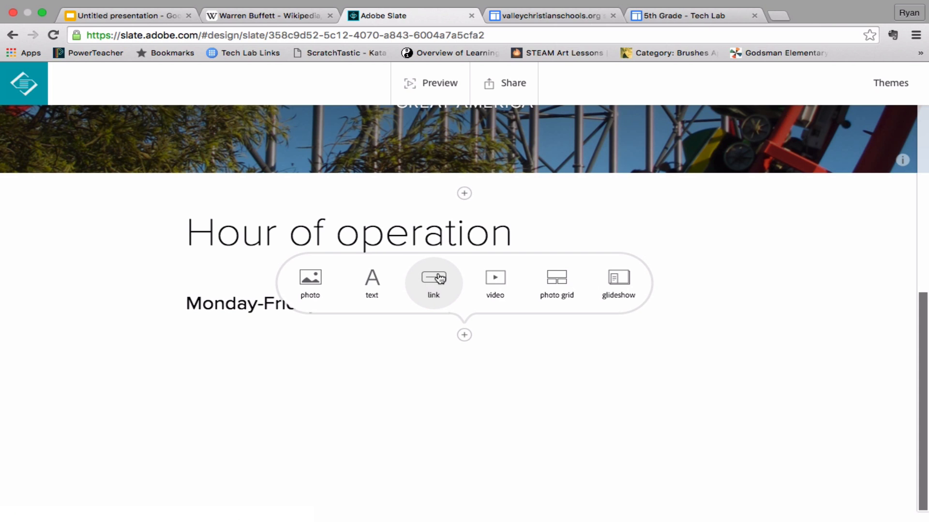
click(434, 278)
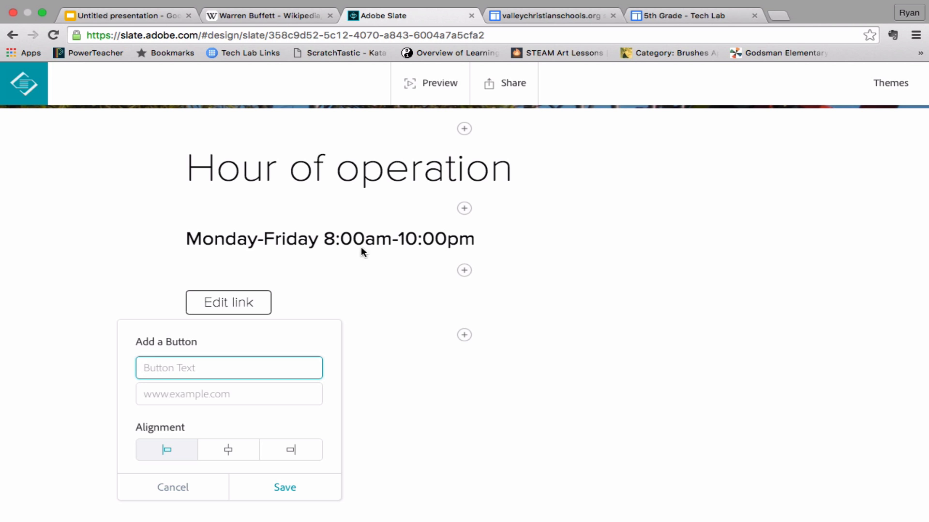
click(417, 257)
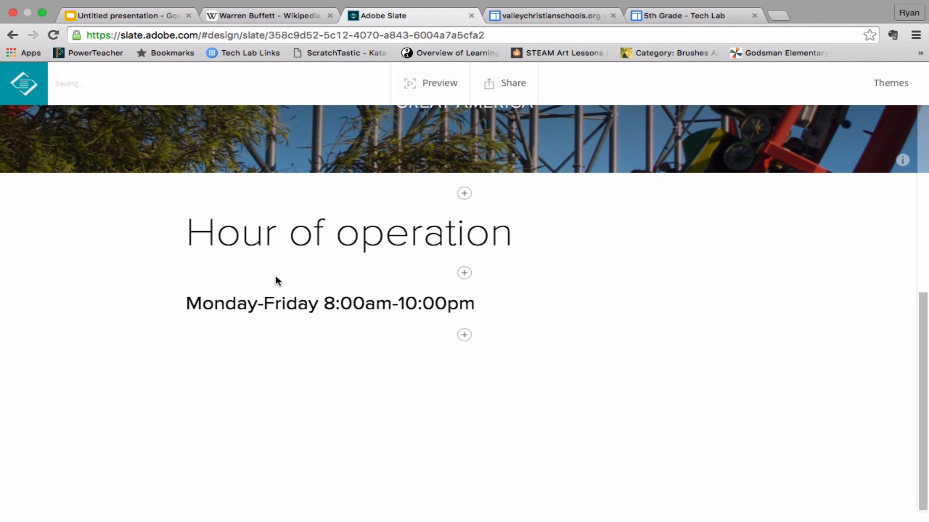
Start a photo grid below the hours line with the red-track coaster, black spiral coaster and swing ride photos, adding the spiral coaster again as the fourth photo
click(467, 338)
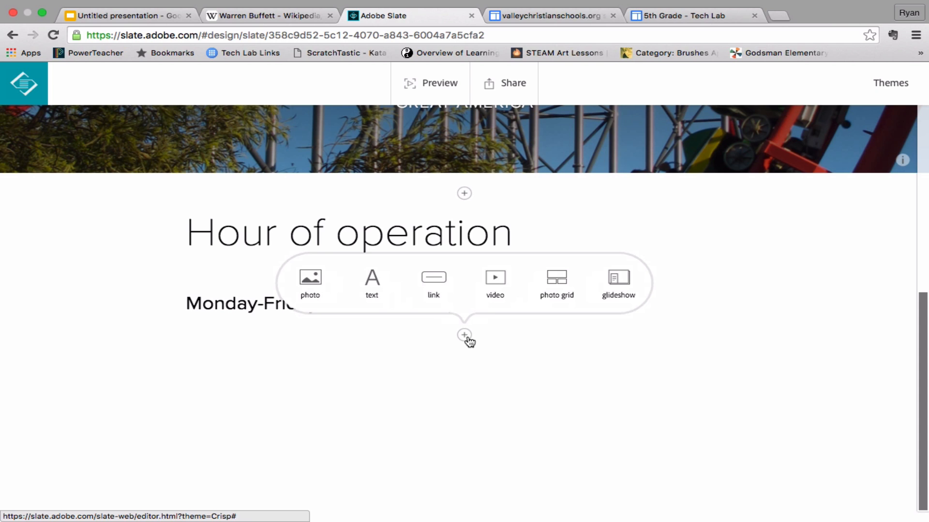
click(556, 281)
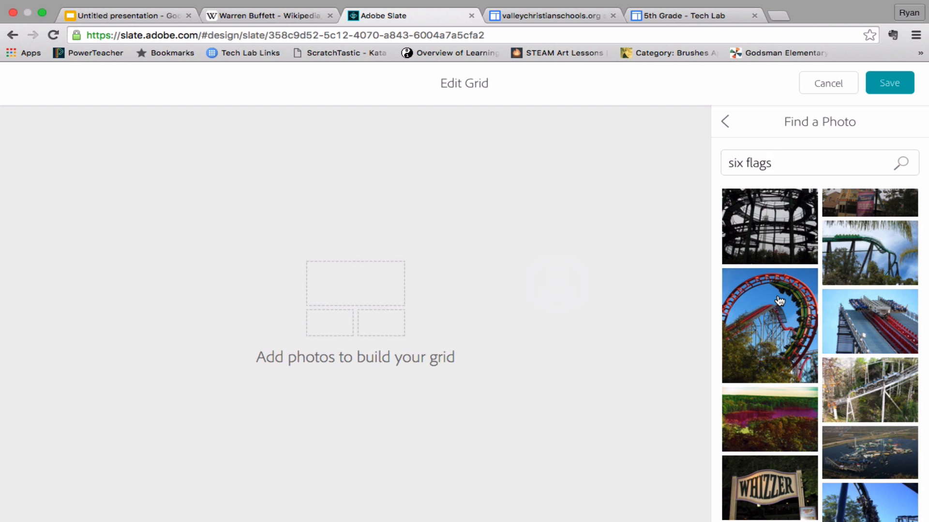
click(885, 309)
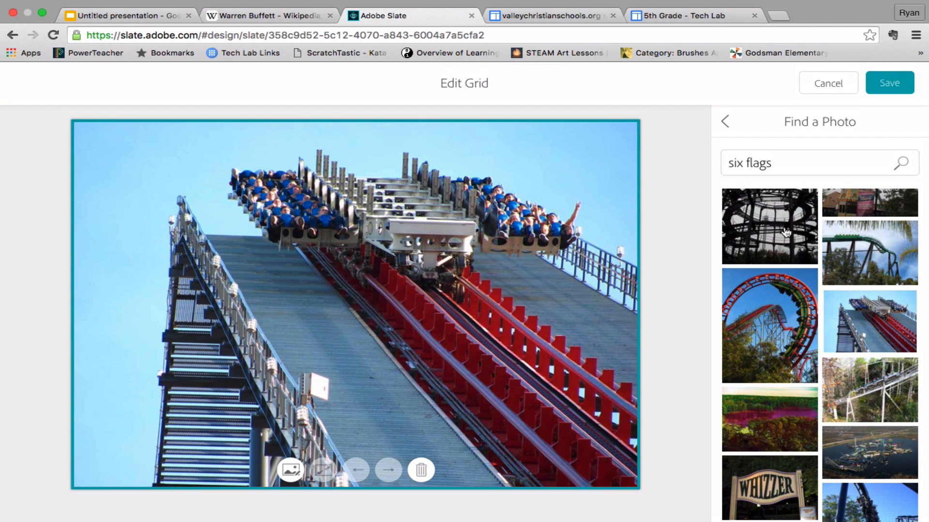
click(786, 232)
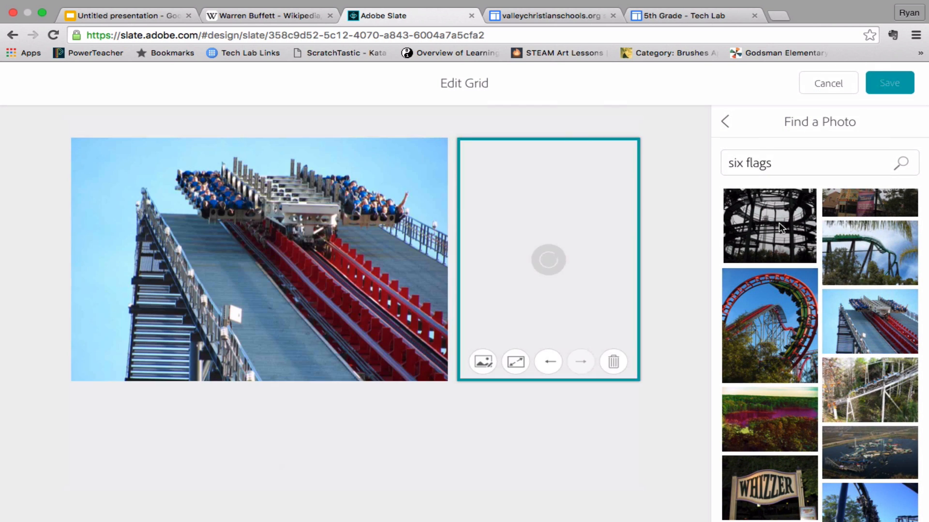
scroll(762, 355, up, 2)
scroll(762, 354, up, 1)
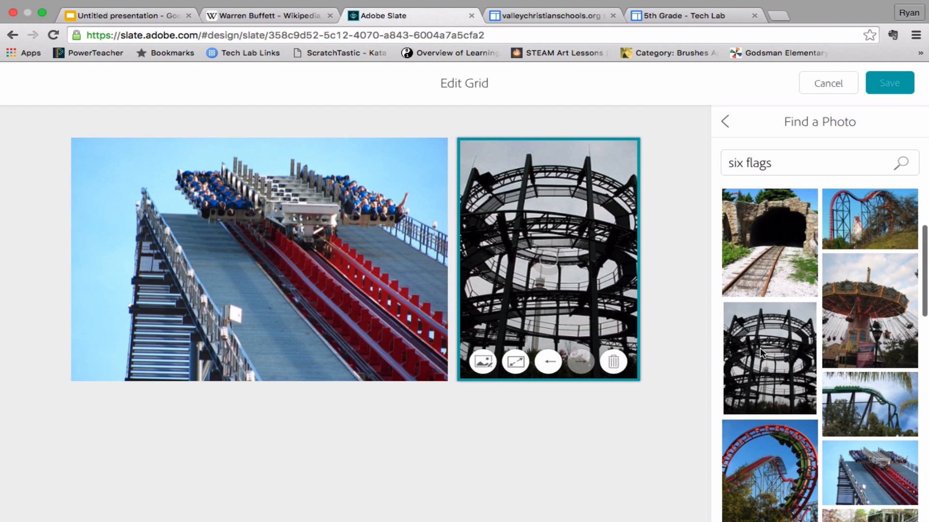
click(881, 312)
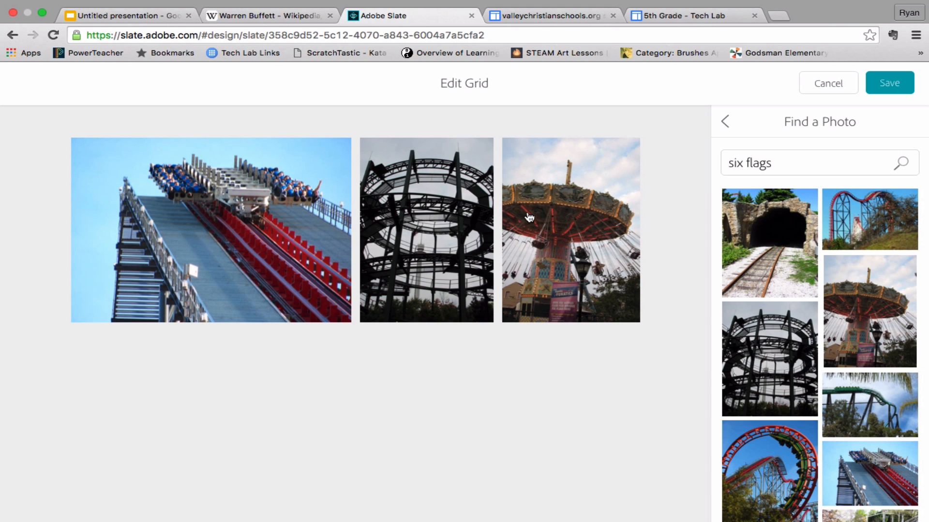
click(793, 362)
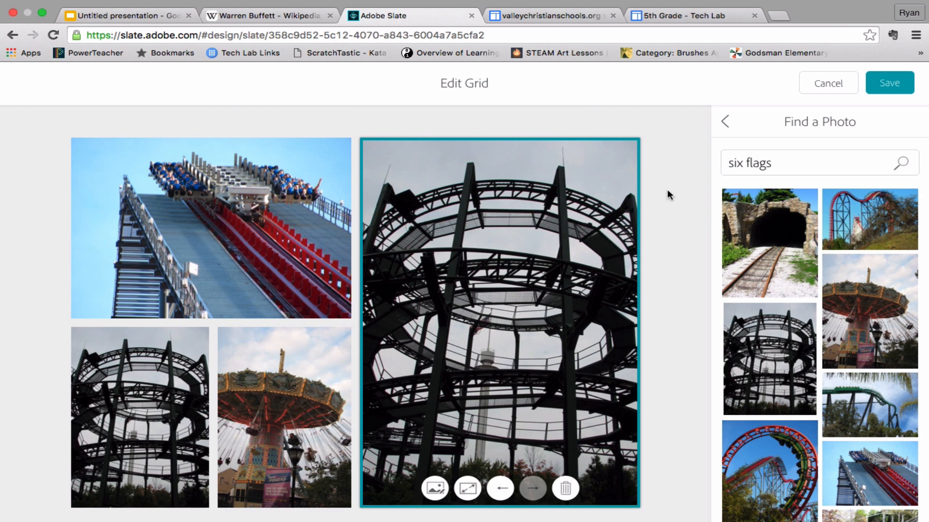
Add the railroad tunnel photo as the fifth picture in the photo grid and save the grid
click(736, 224)
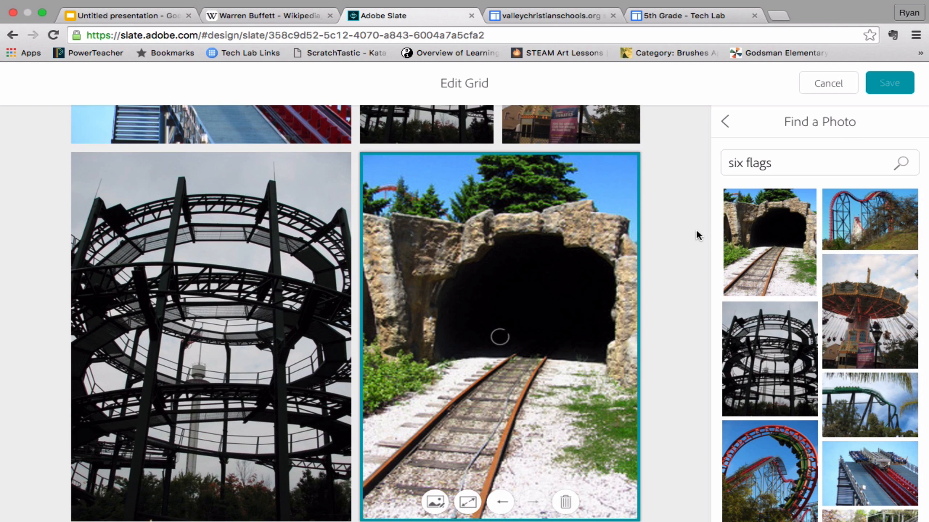
scroll(608, 230, down, 1)
scroll(608, 231, up, 5)
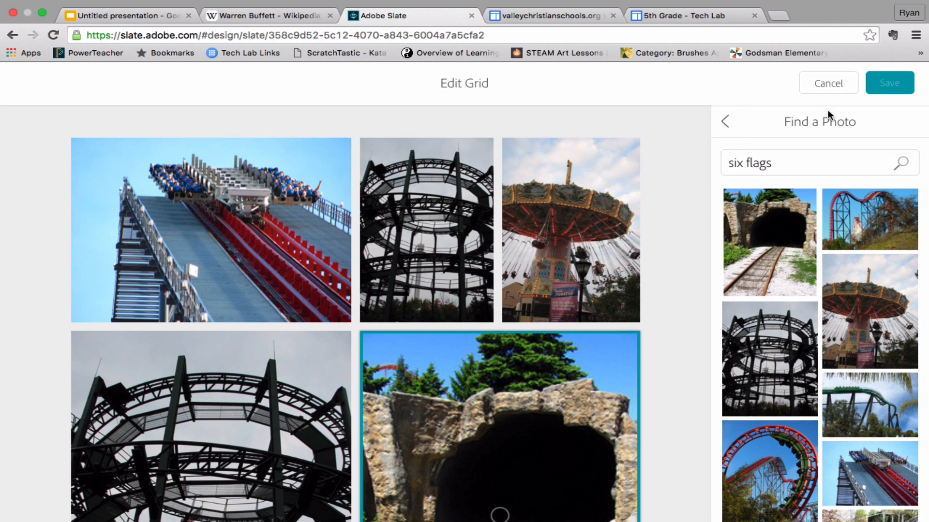
click(724, 122)
click(890, 82)
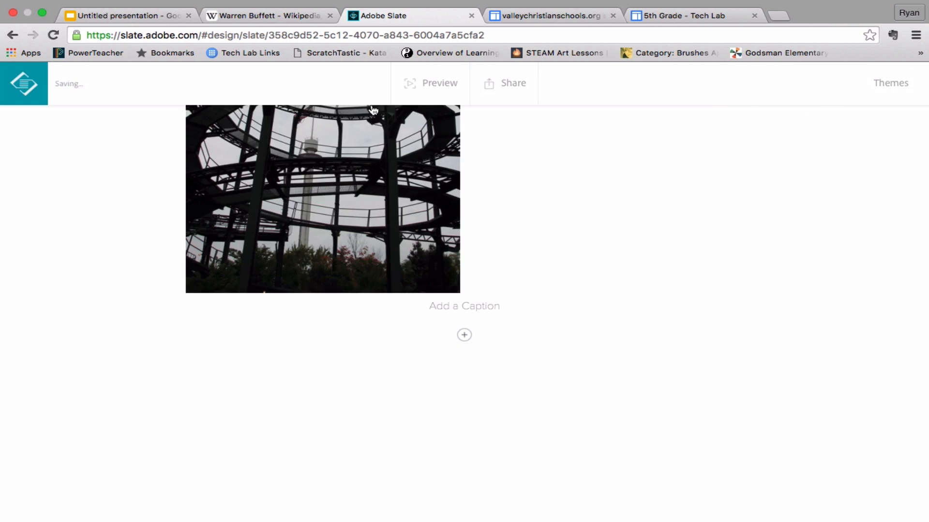
Add a text block reading "Food Menu" below the photo grid
scroll(404, 290, up, 10)
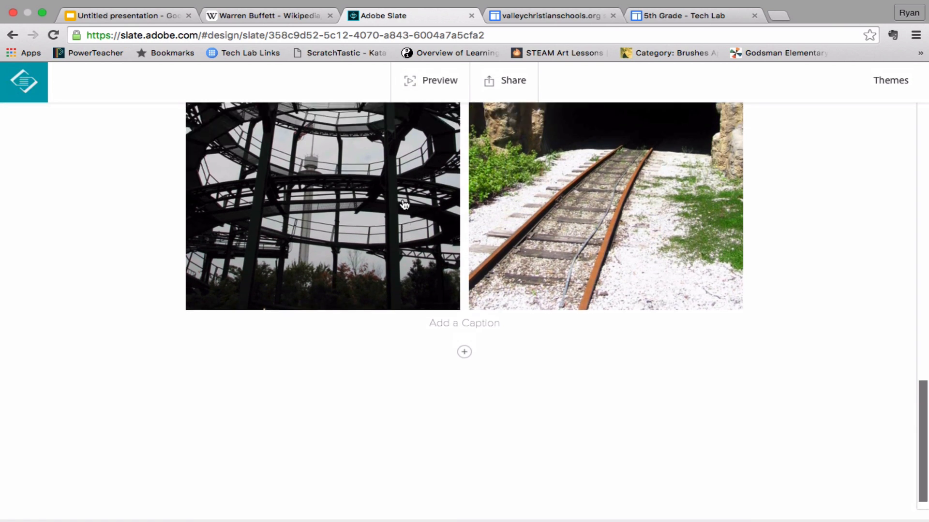
scroll(404, 205, down, 5)
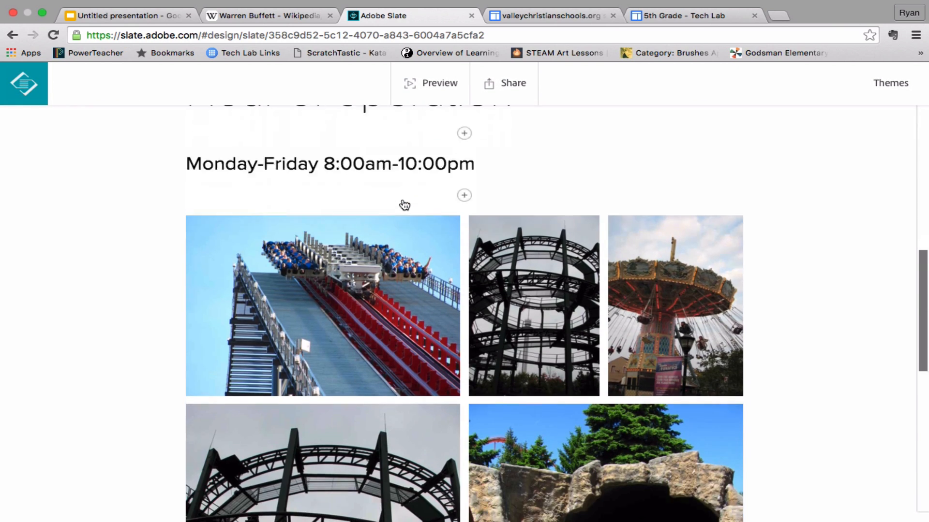
scroll(383, 159, up, 4)
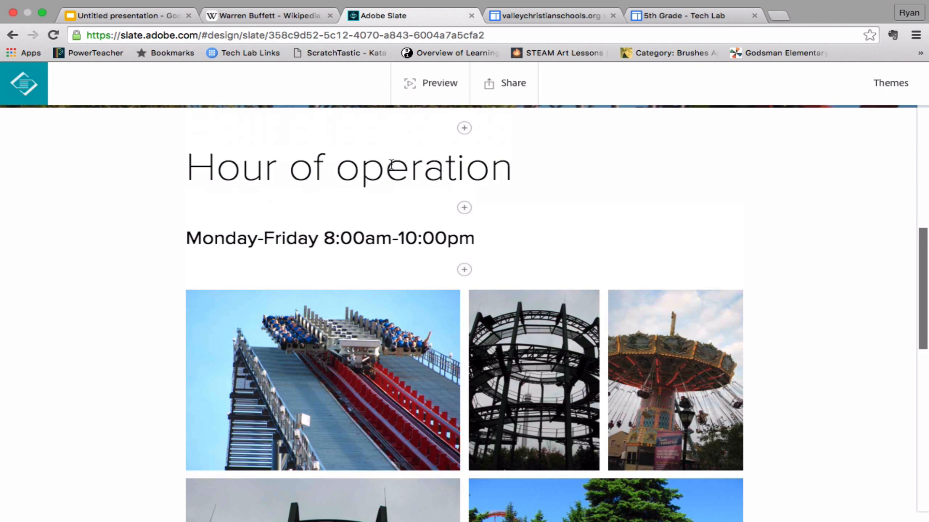
scroll(536, 337, down, 2)
scroll(536, 337, up, 1)
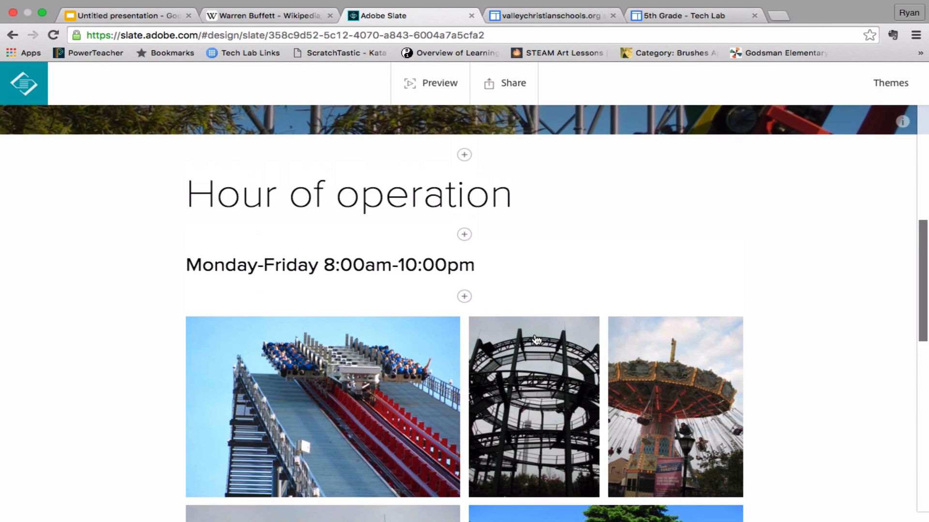
scroll(536, 338, down, 6)
scroll(534, 339, down, 5)
click(464, 335)
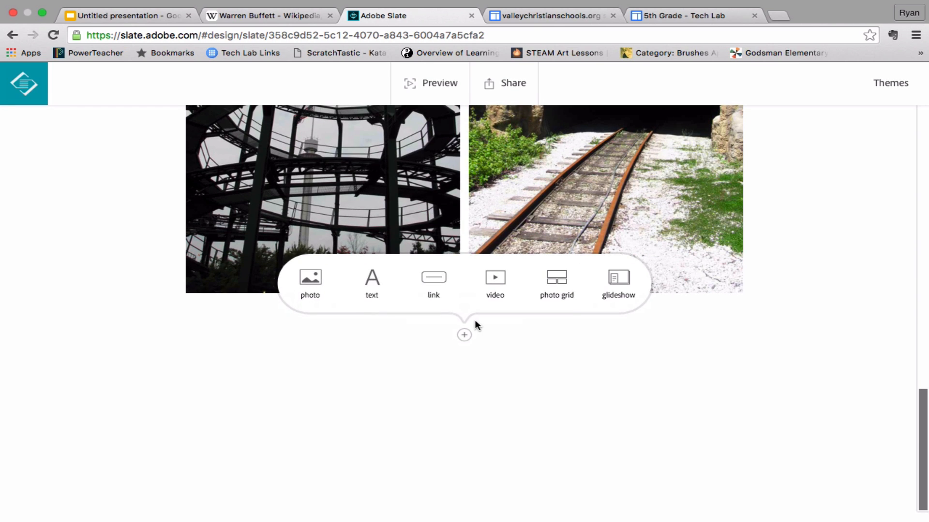
click(369, 285)
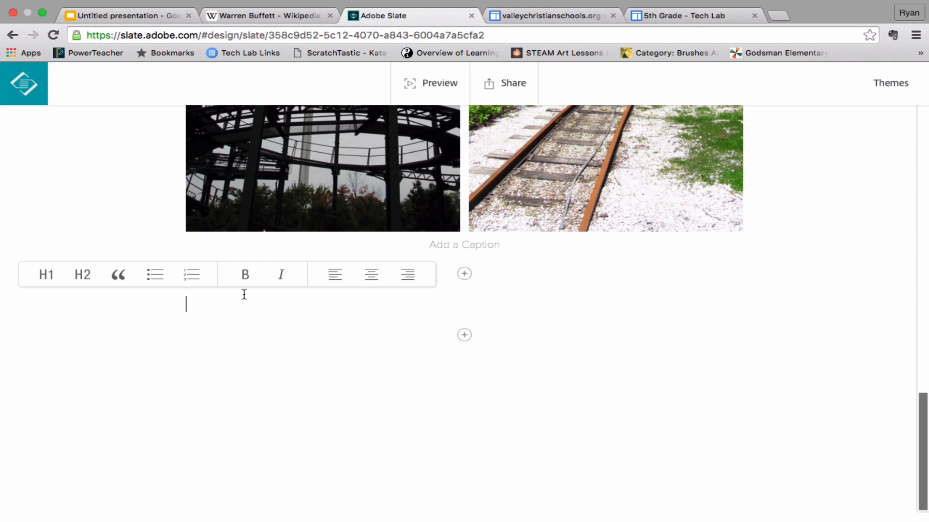
text(Foo)
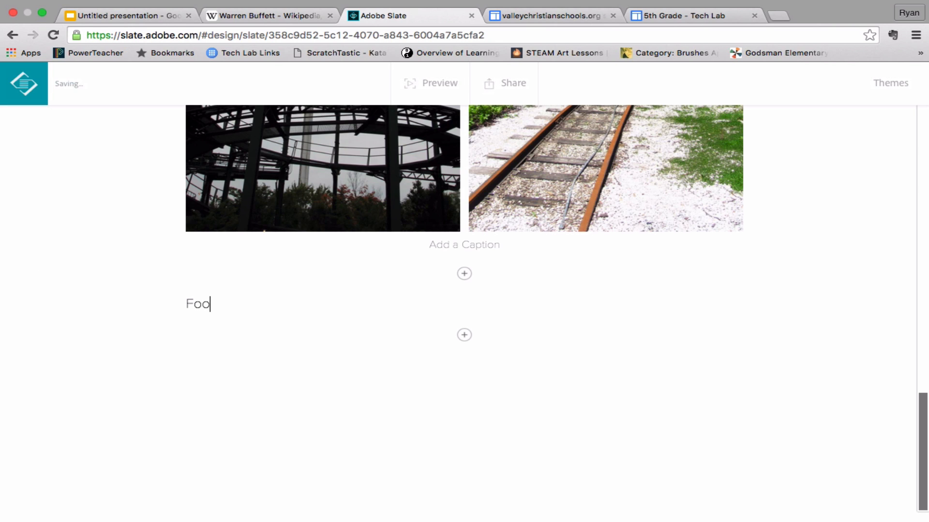
text(d Menu)
Format the "Food Menu" text as an H1 heading
drag(270, 301, 141, 292)
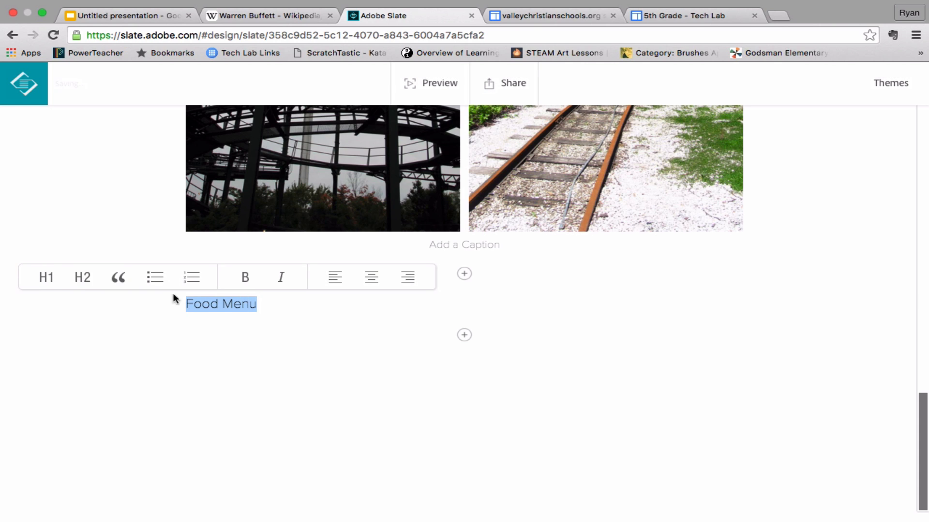
click(47, 281)
click(310, 324)
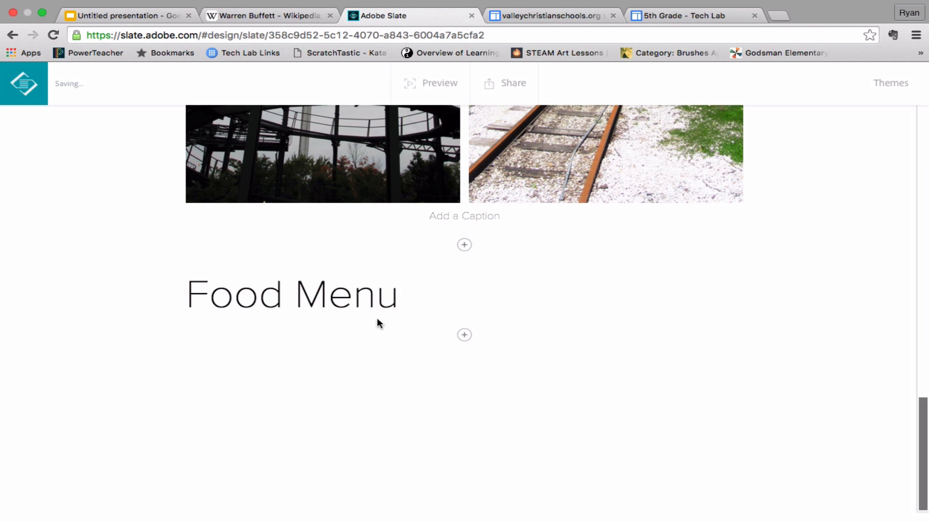
click(415, 298)
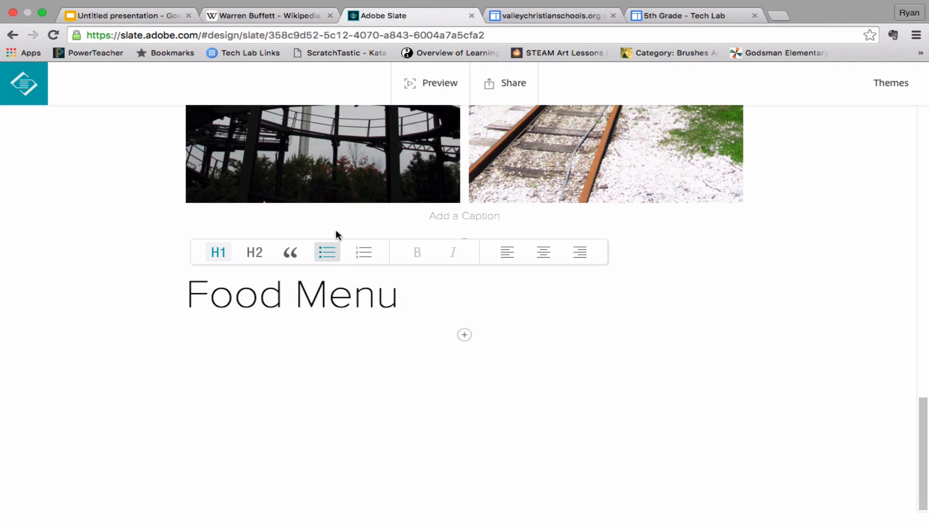
Start a photo block below the "Food Menu" heading and search the photo library for "hot dogs"
click(464, 335)
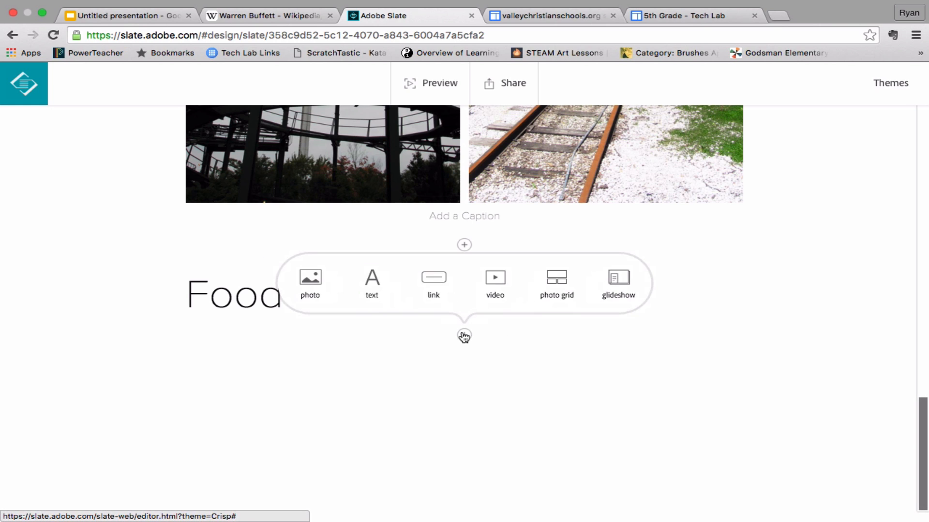
click(312, 281)
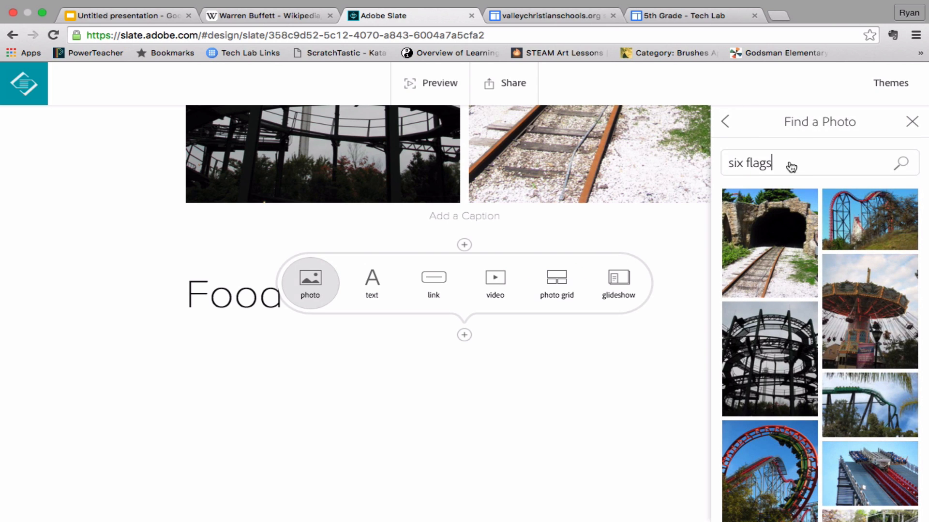
click(788, 166)
key(BackSpace)
key(BackSpace)
key(BackSpace)
key(BackSpace)
key(BackSpace)
key(BackSpace)
key(BackSpace)
key(BackSpace)
key(BackSpace)
text(h)
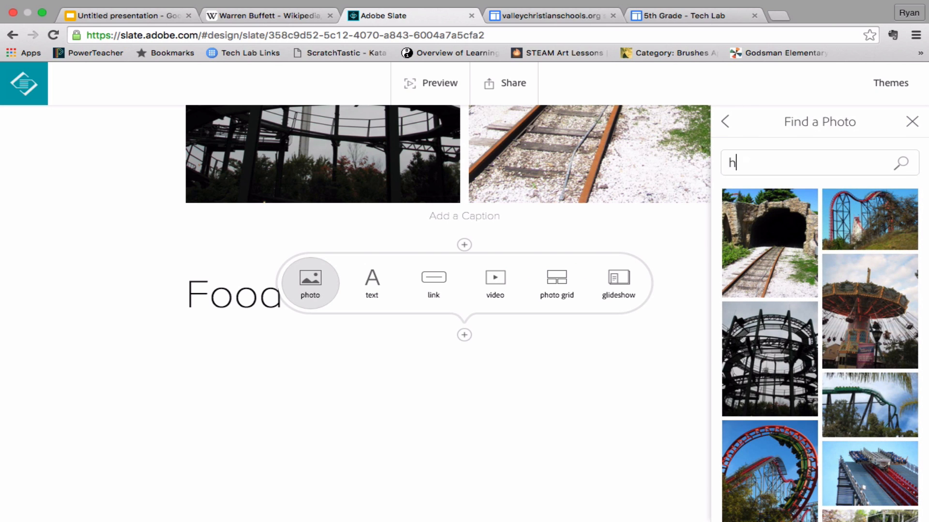
text(ot dogs)
key(Return)
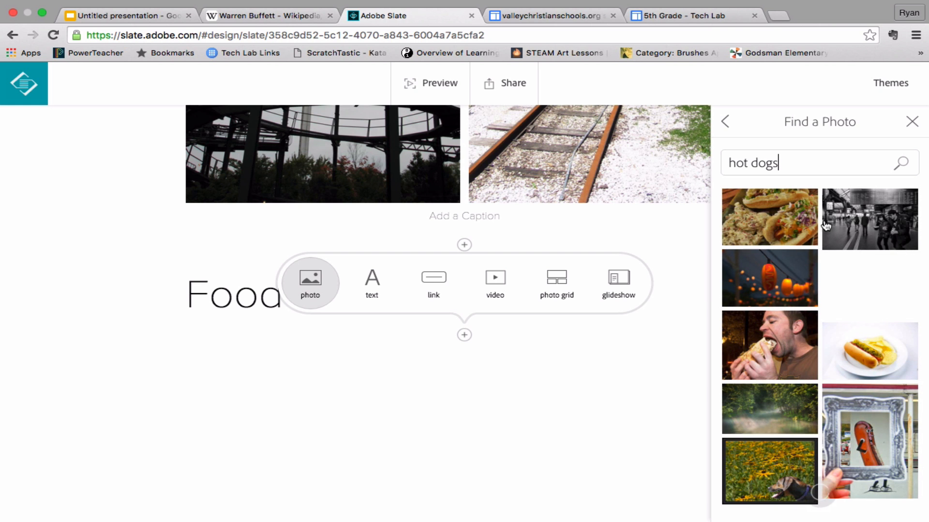
Insert the photo of the hot dog with ketchup and mustard on a white background under the "Food Menu" heading
scroll(791, 228, down, 2)
scroll(867, 295, down, 4)
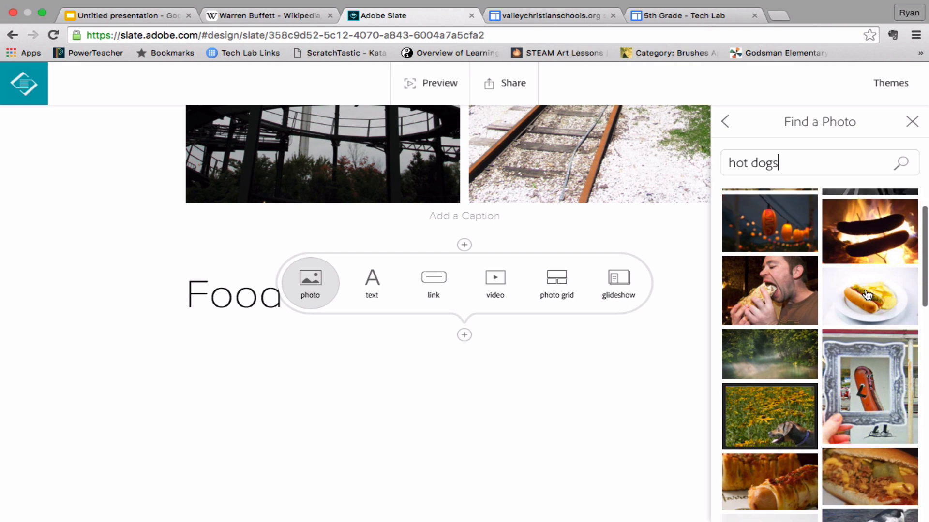
scroll(867, 295, down, 3)
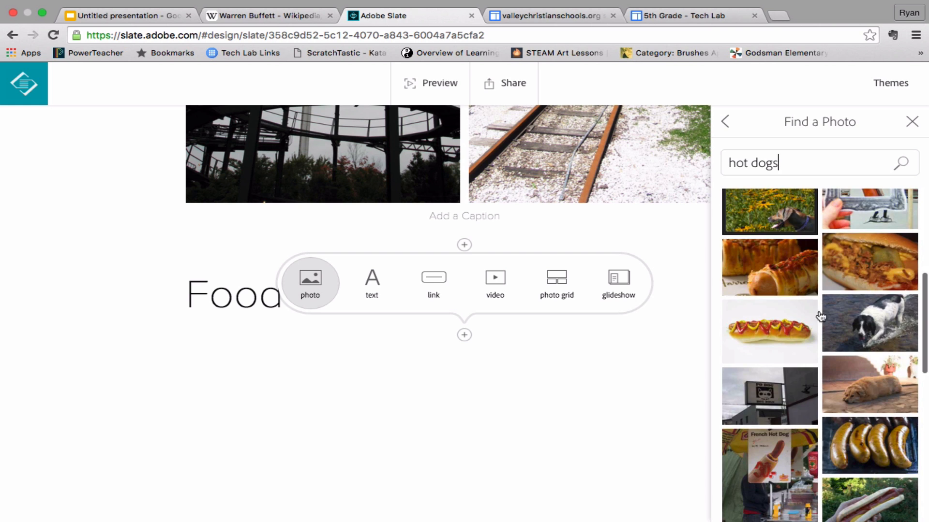
click(765, 334)
scroll(465, 366, down, 4)
scroll(512, 234, up, 5)
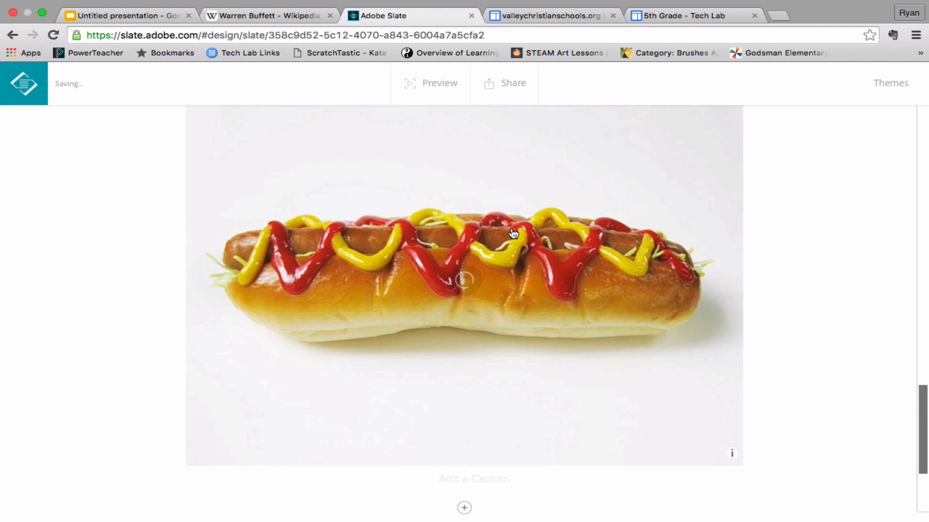
scroll(619, 250, up, 1)
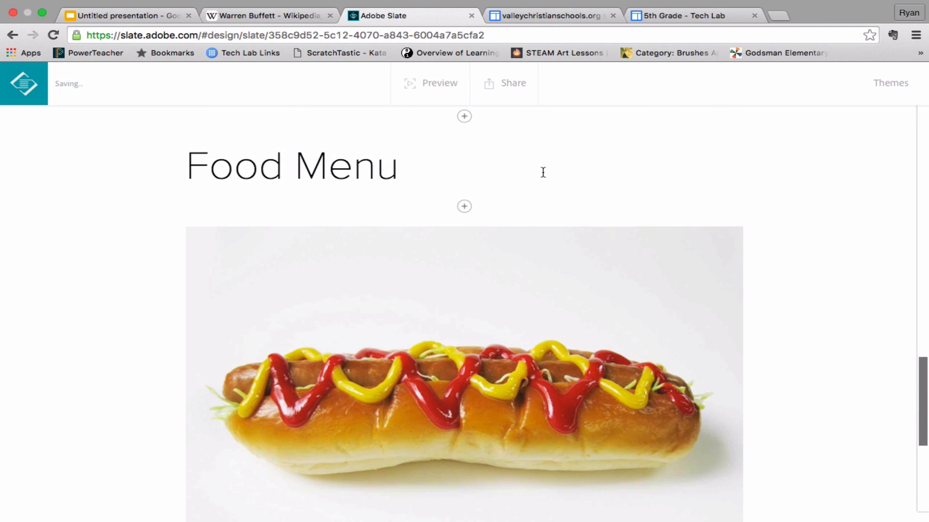
Start a bulleted text list below the hot dog photo with the item "Hot Dog $10.00"
scroll(421, 221, down, 6)
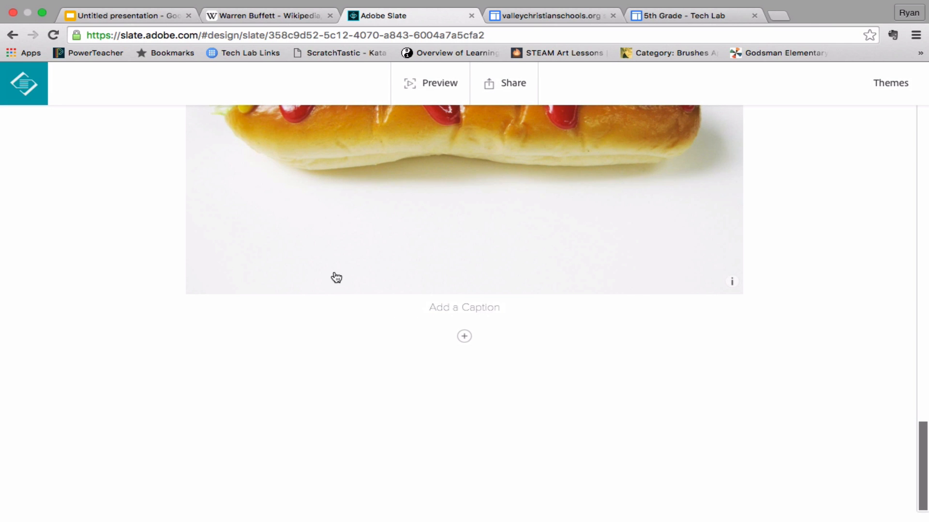
click(465, 336)
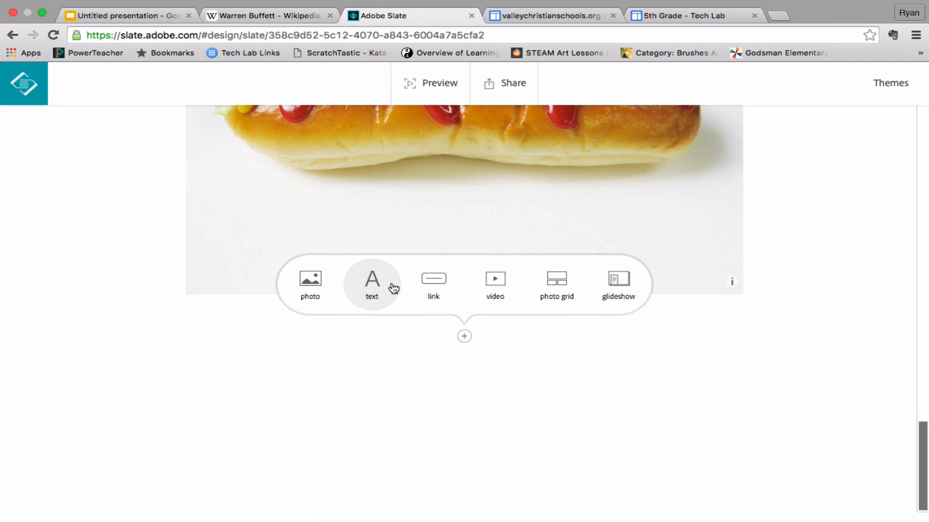
click(379, 286)
click(154, 276)
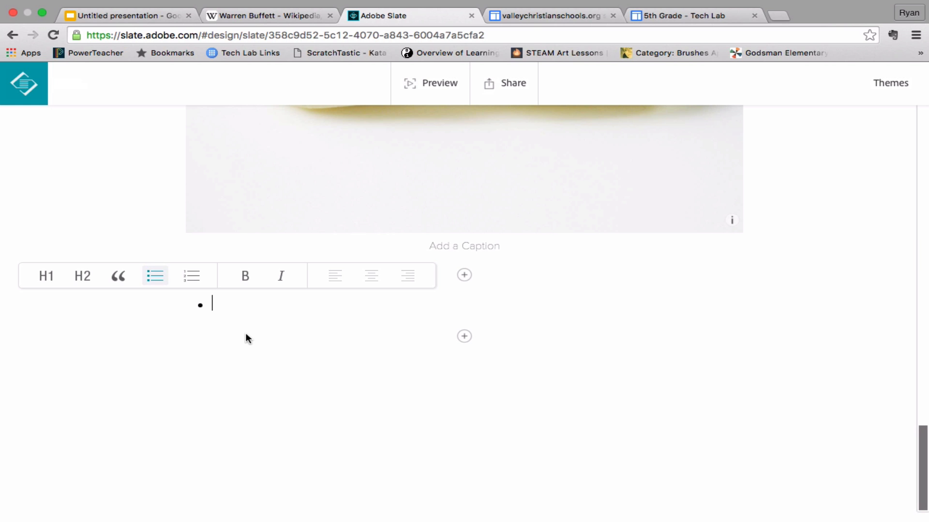
text(Hot )
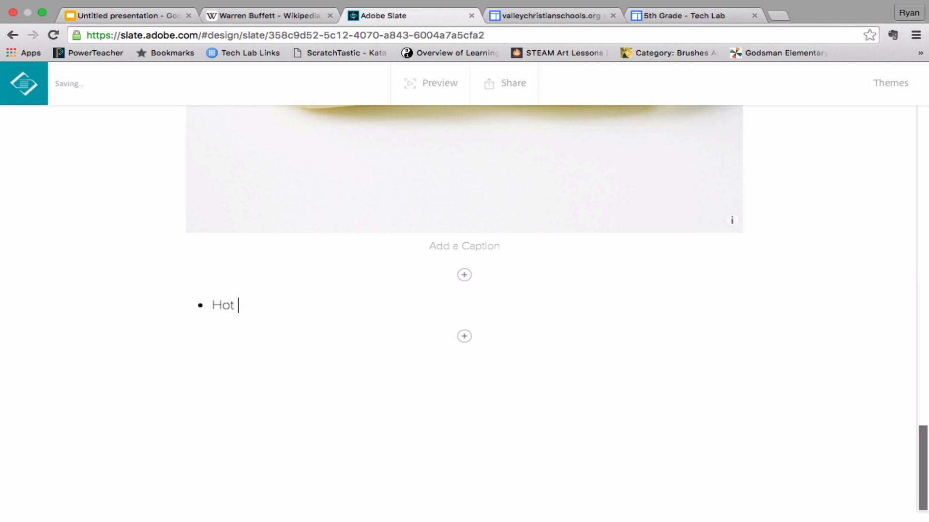
text(Dog $)
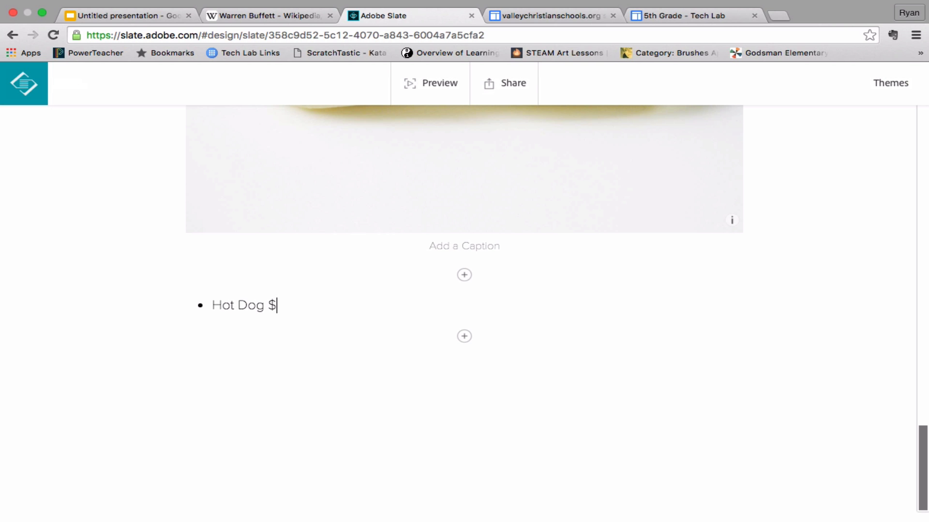
text(10.00)
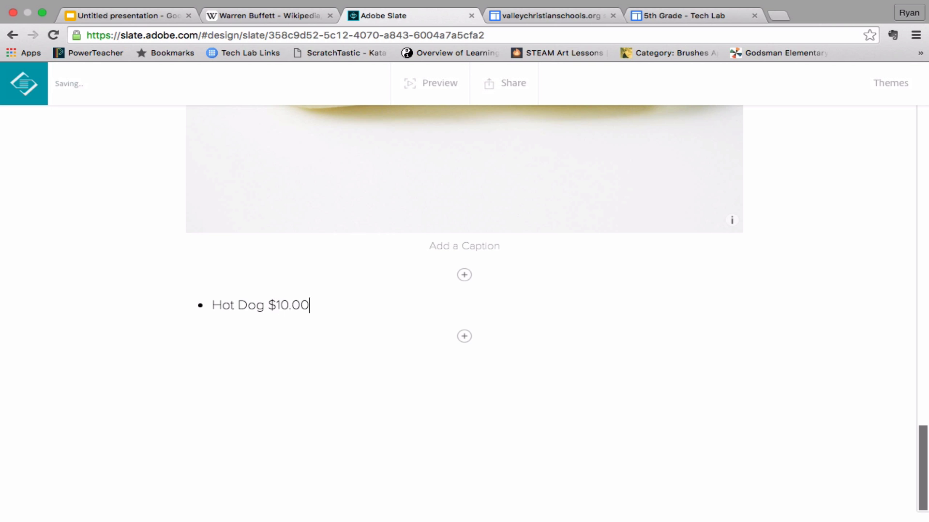
Add the bullet items "Pizza $12.00" and "Water $9.00" to the food list
key(Return)
text(Pizza)
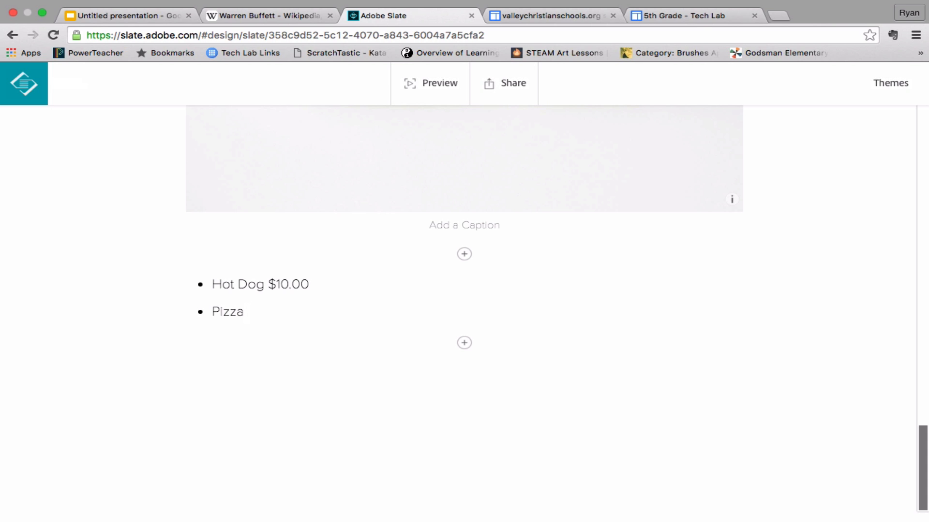
text( $12.00)
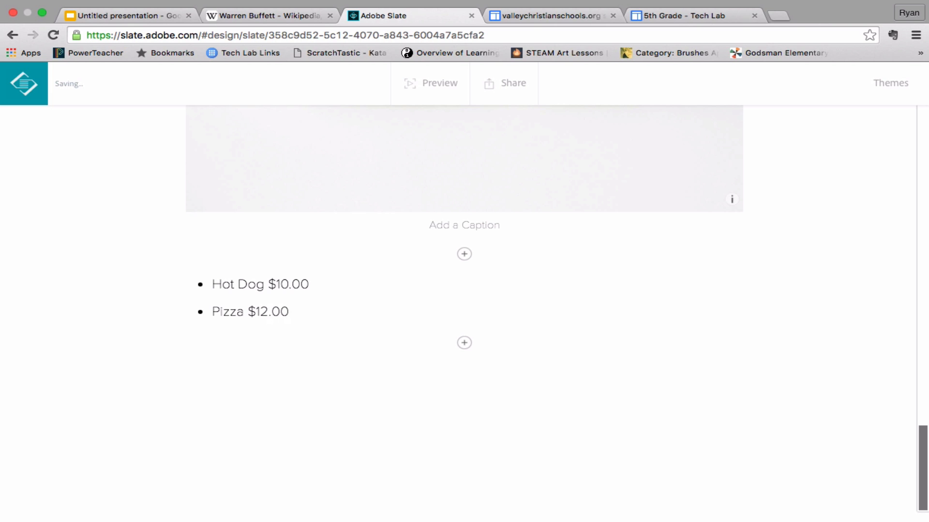
key(Return)
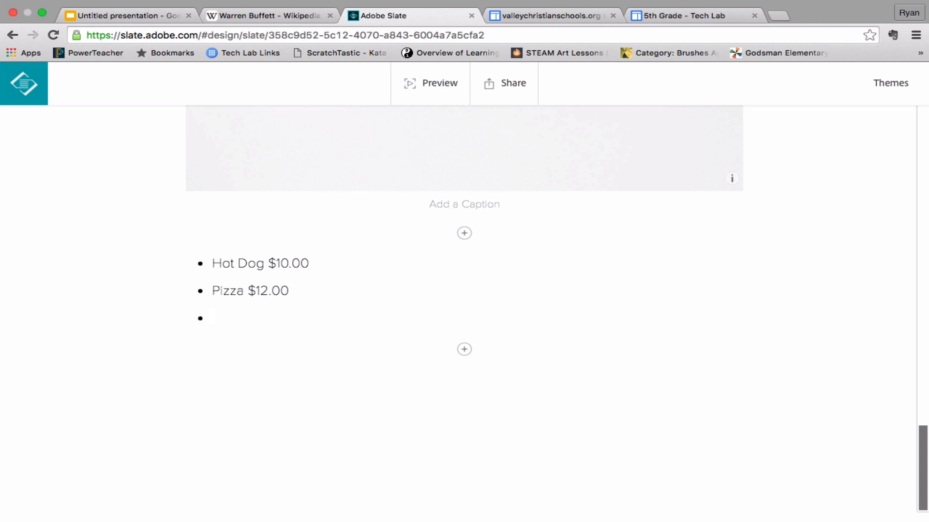
text(Water )
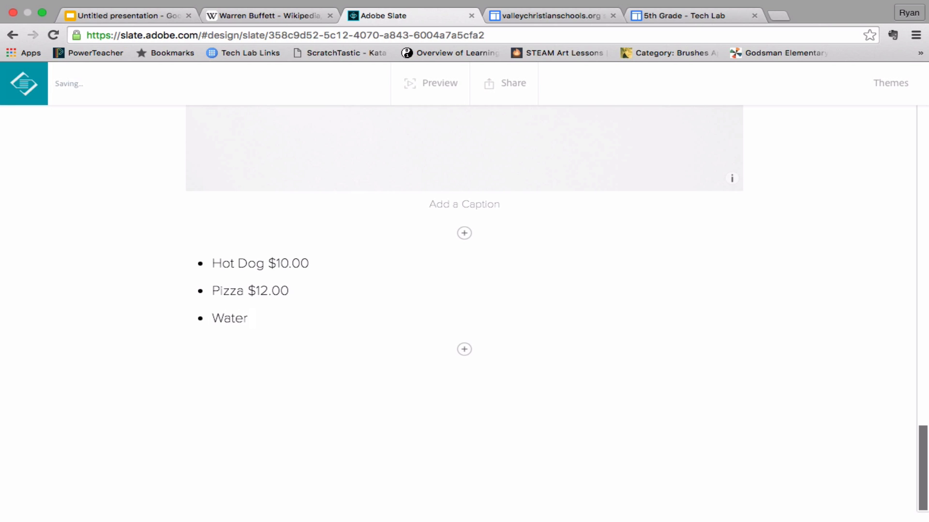
text($)
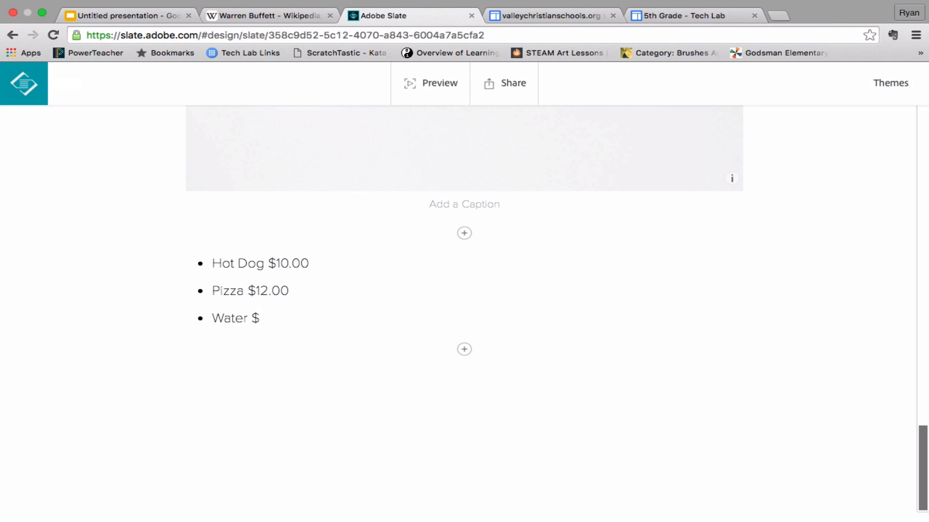
text(9.00)
Review the story from its Six Flags title image down through the hours section
scroll(214, 311, up, 20)
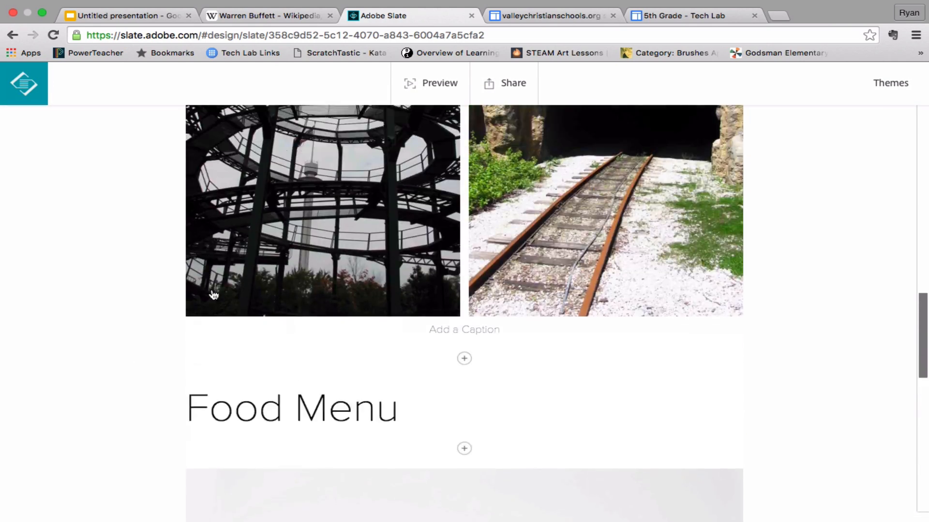
scroll(212, 292, up, 10)
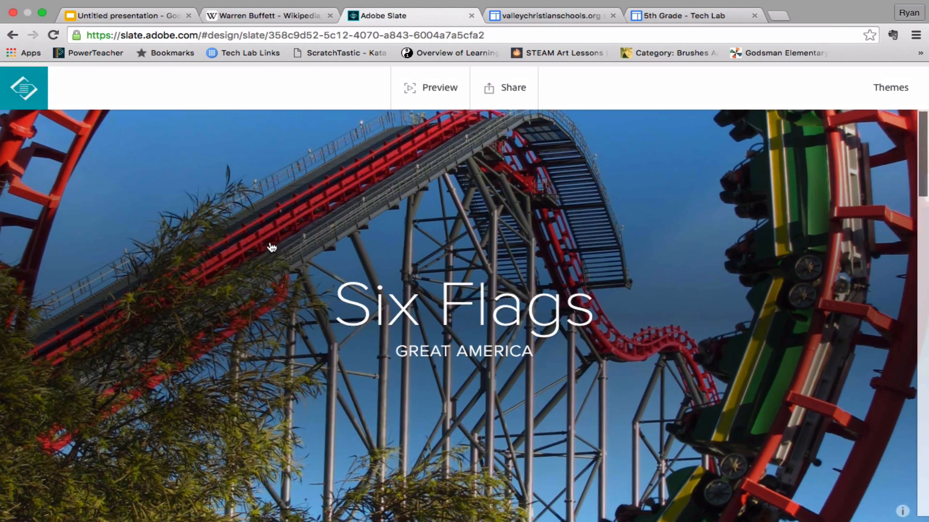
scroll(272, 248, down, 5)
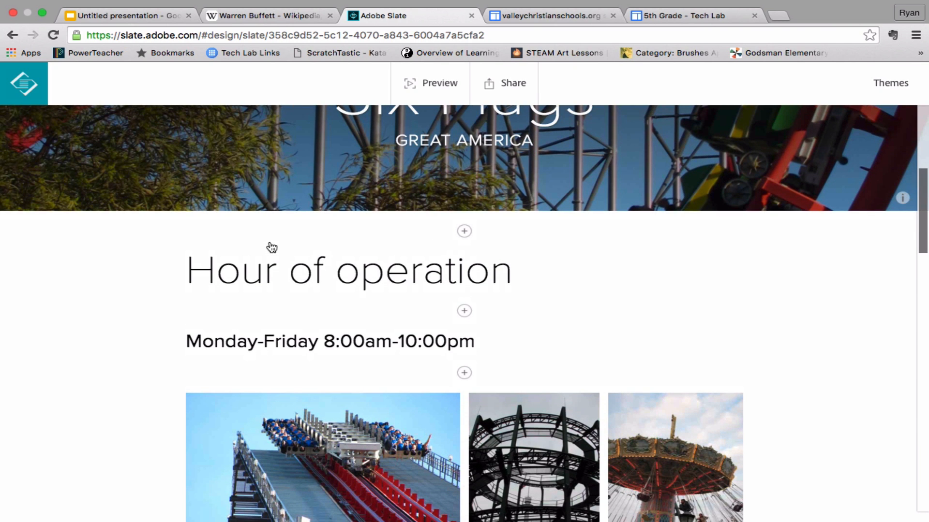